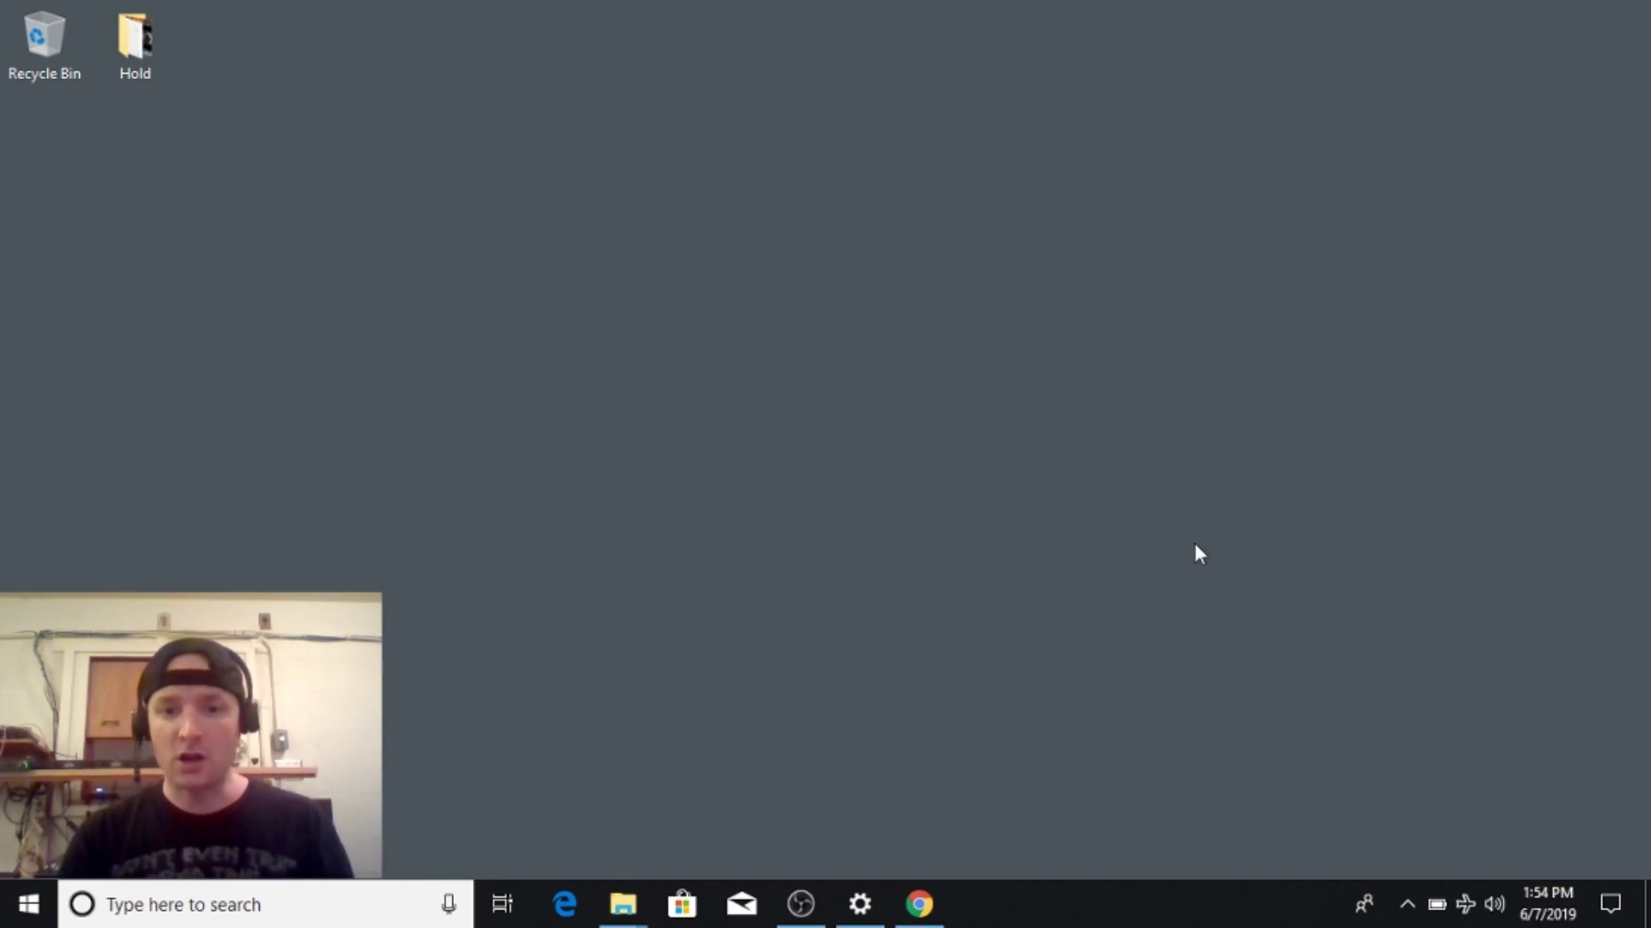
Switch to Chrome, go to the official VideoLAN site from the search results and download VLC 3.0.7 for 64-bit Windows.
click(927, 915)
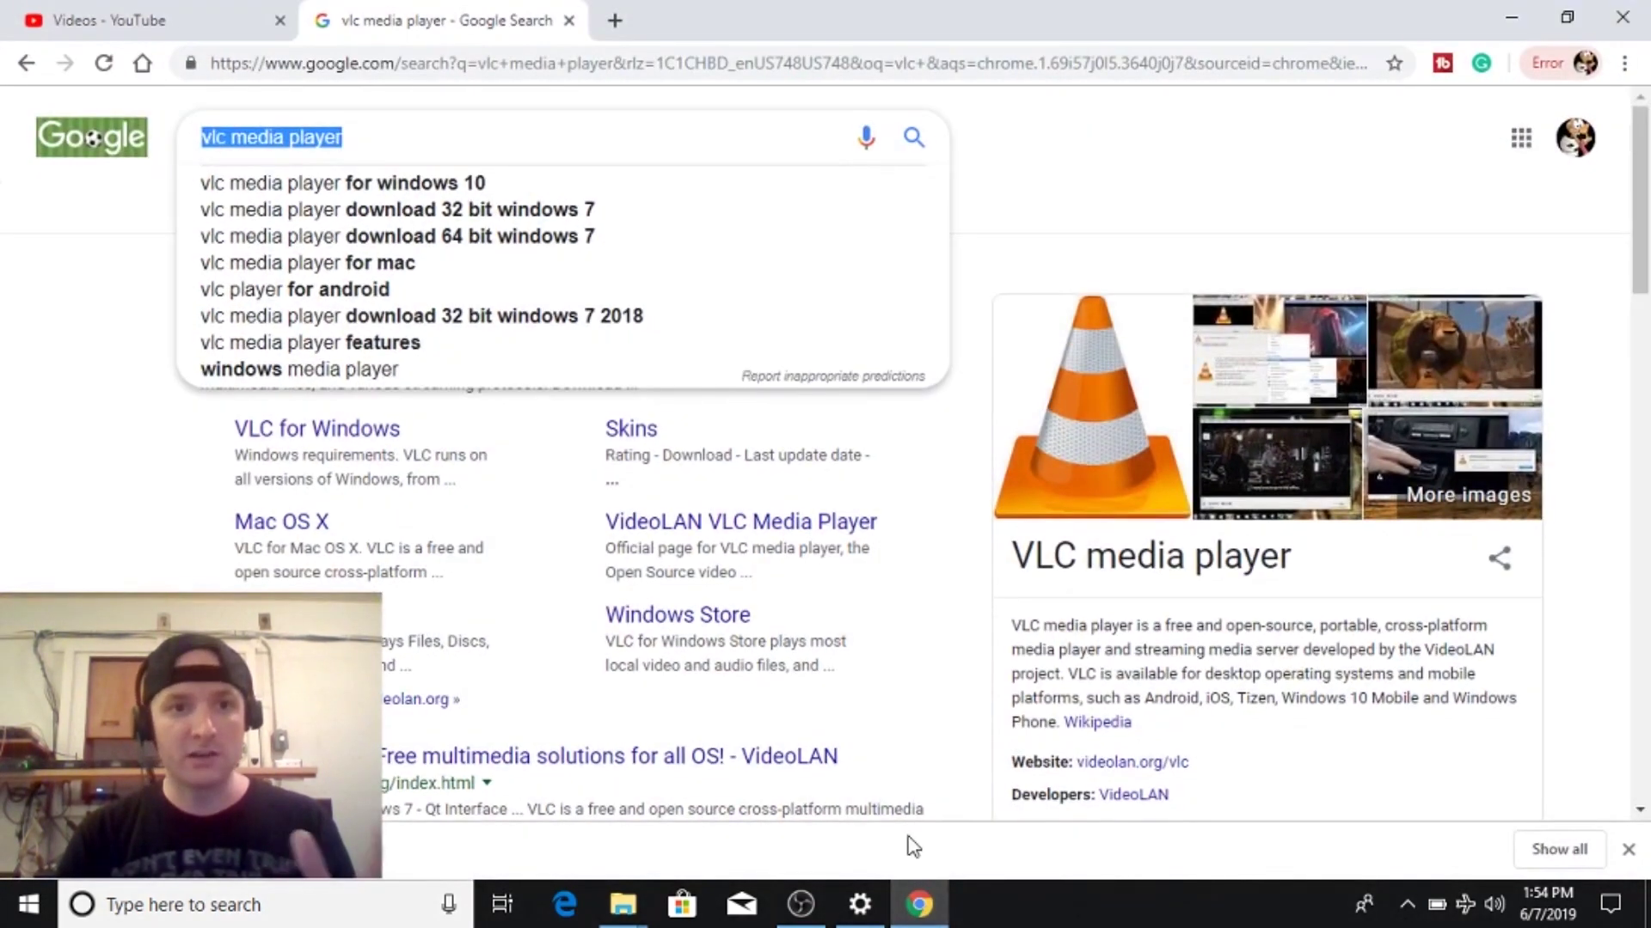
click(364, 137)
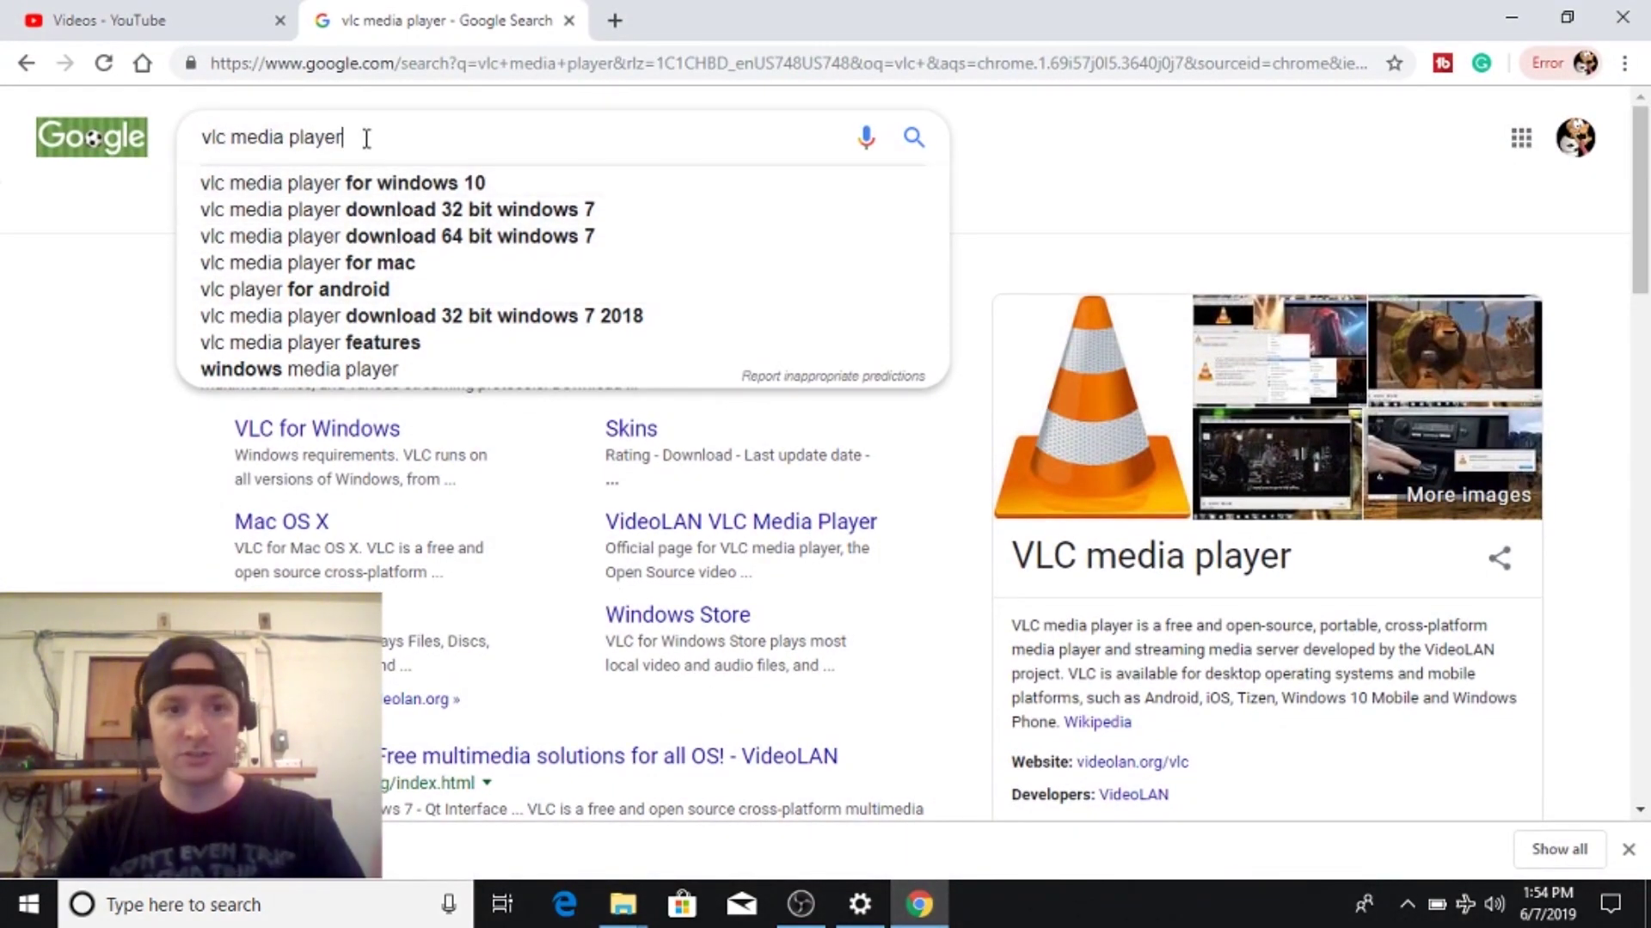
click(141, 488)
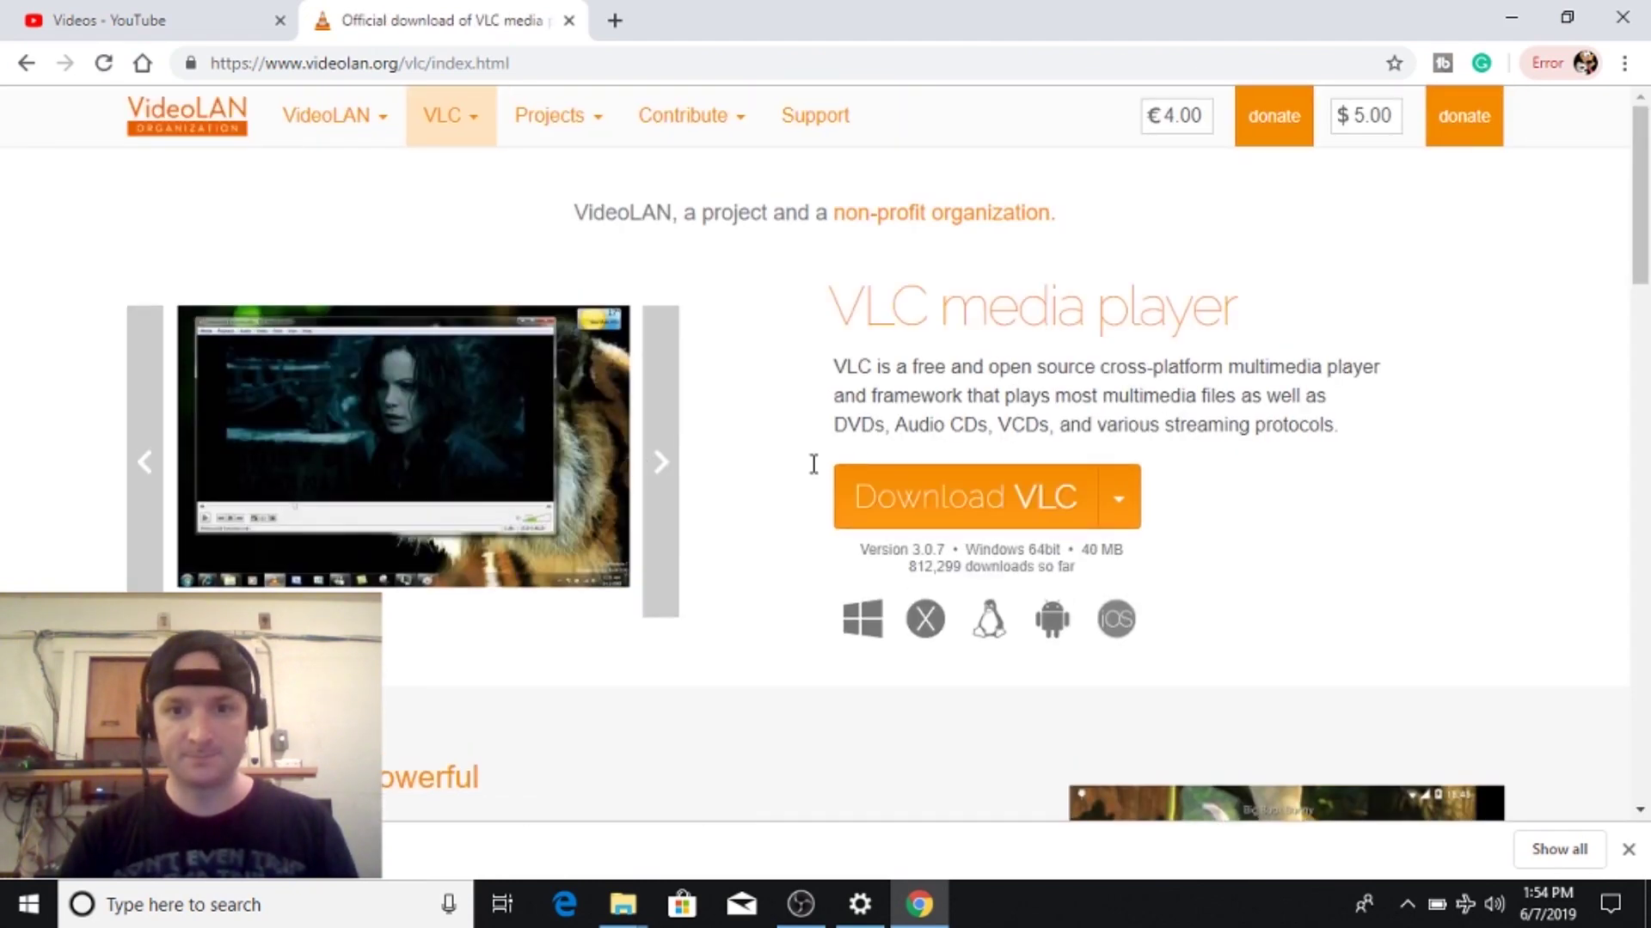
click(906, 485)
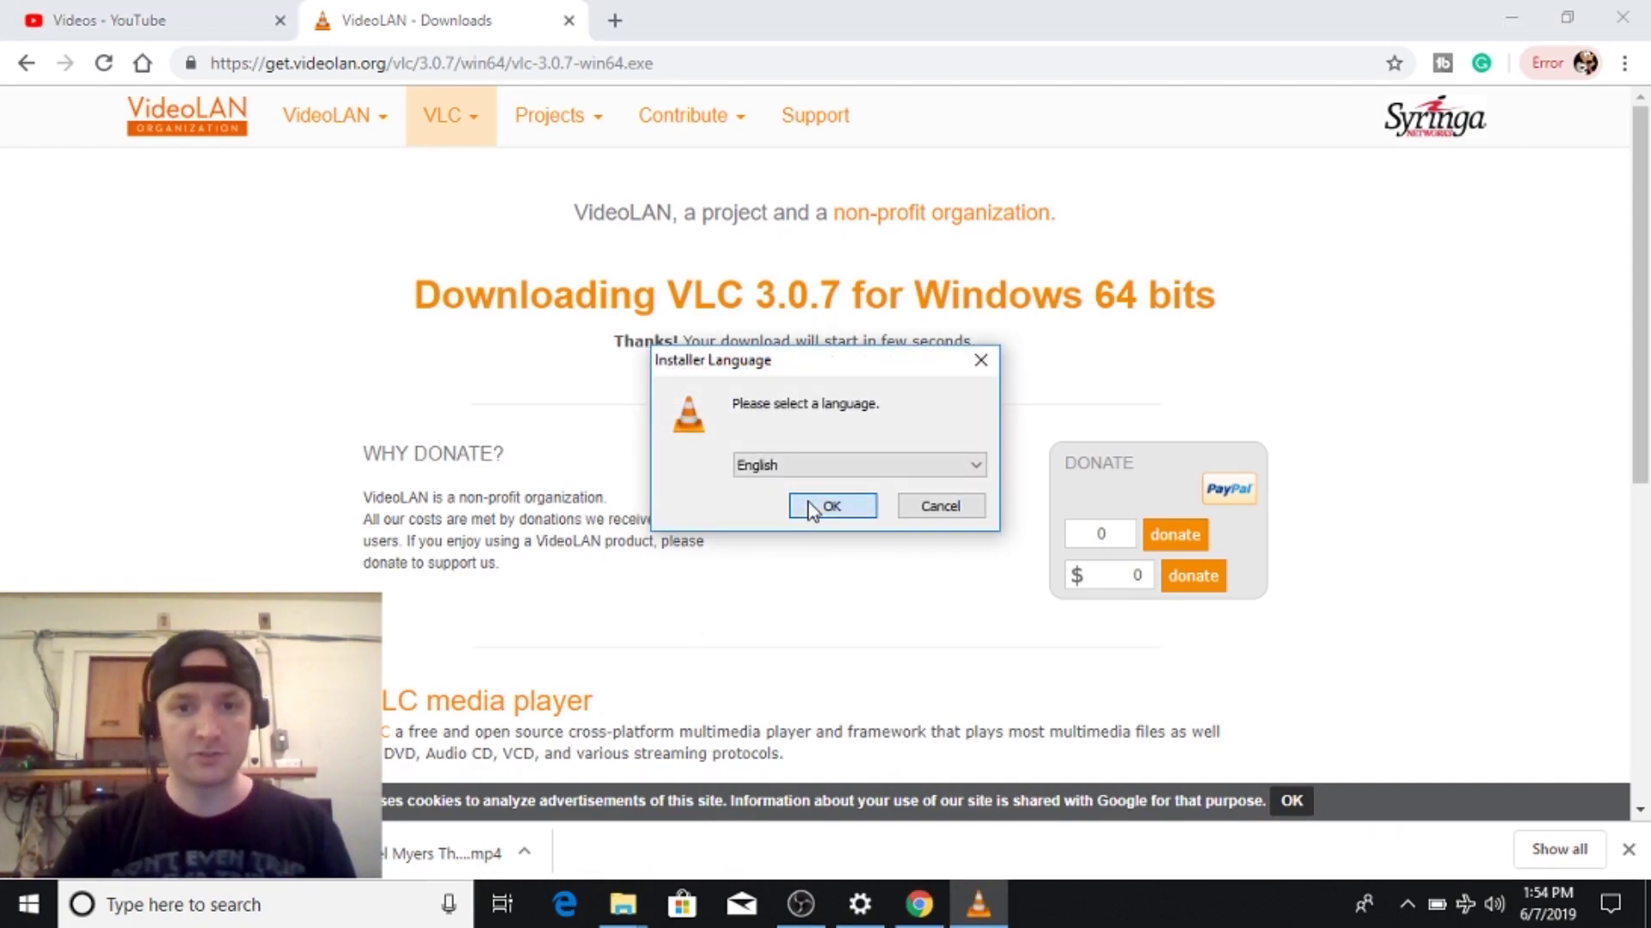
Install VLC media player in English with the default options and finish setup with VLC set to run.
click(809, 508)
click(932, 651)
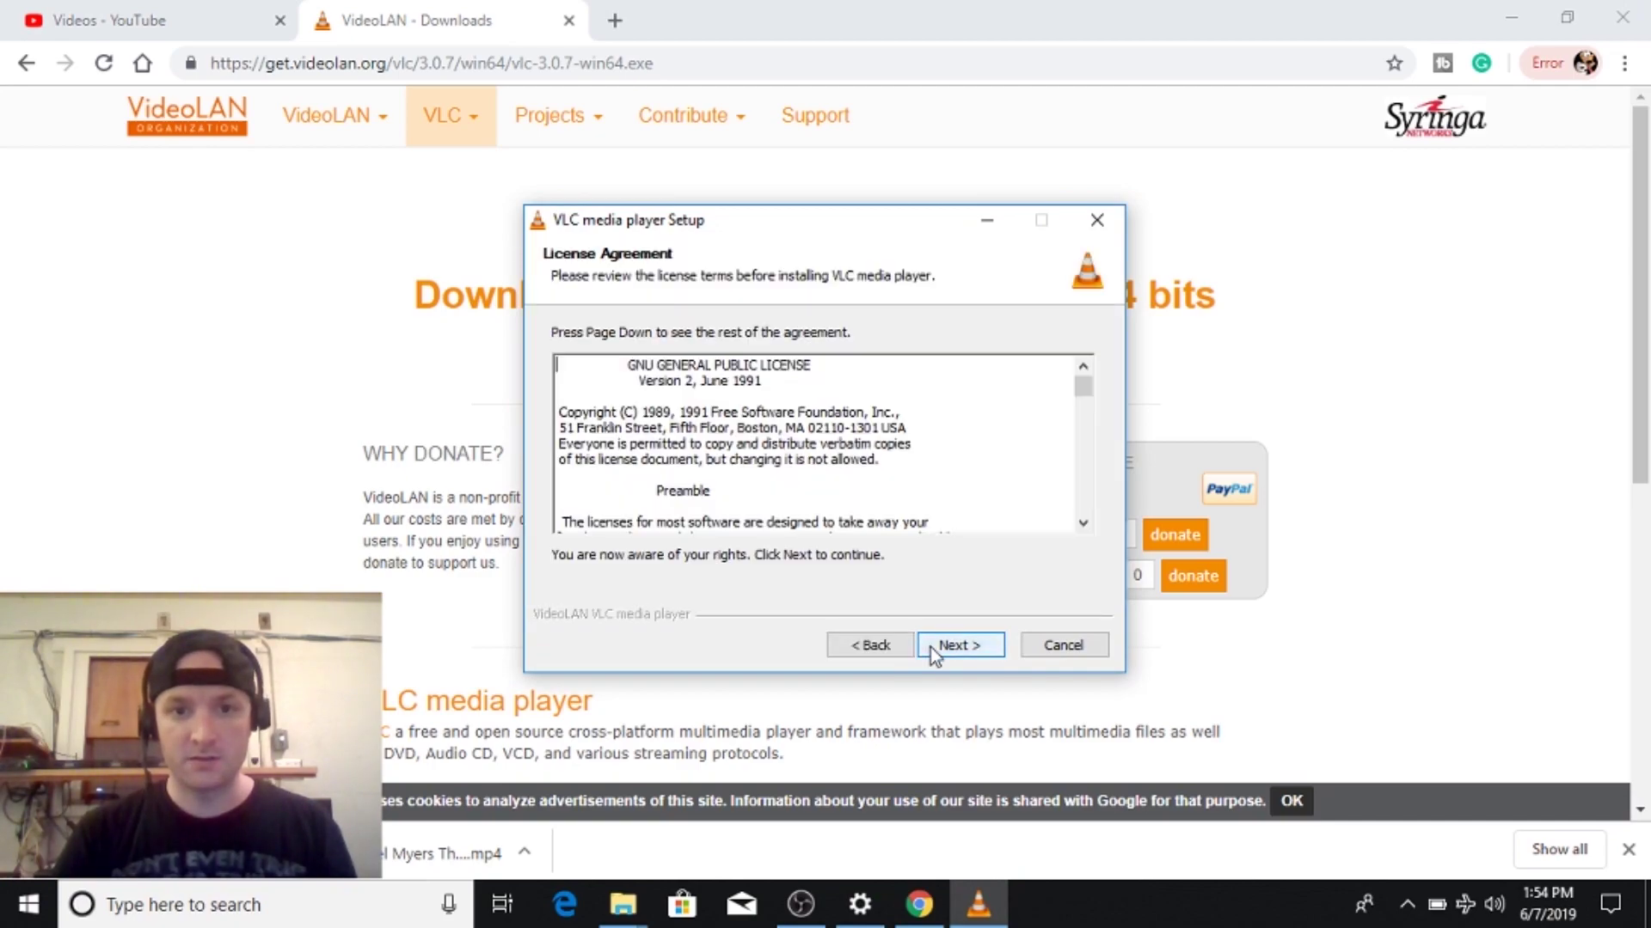
click(934, 651)
click(933, 649)
click(933, 649)
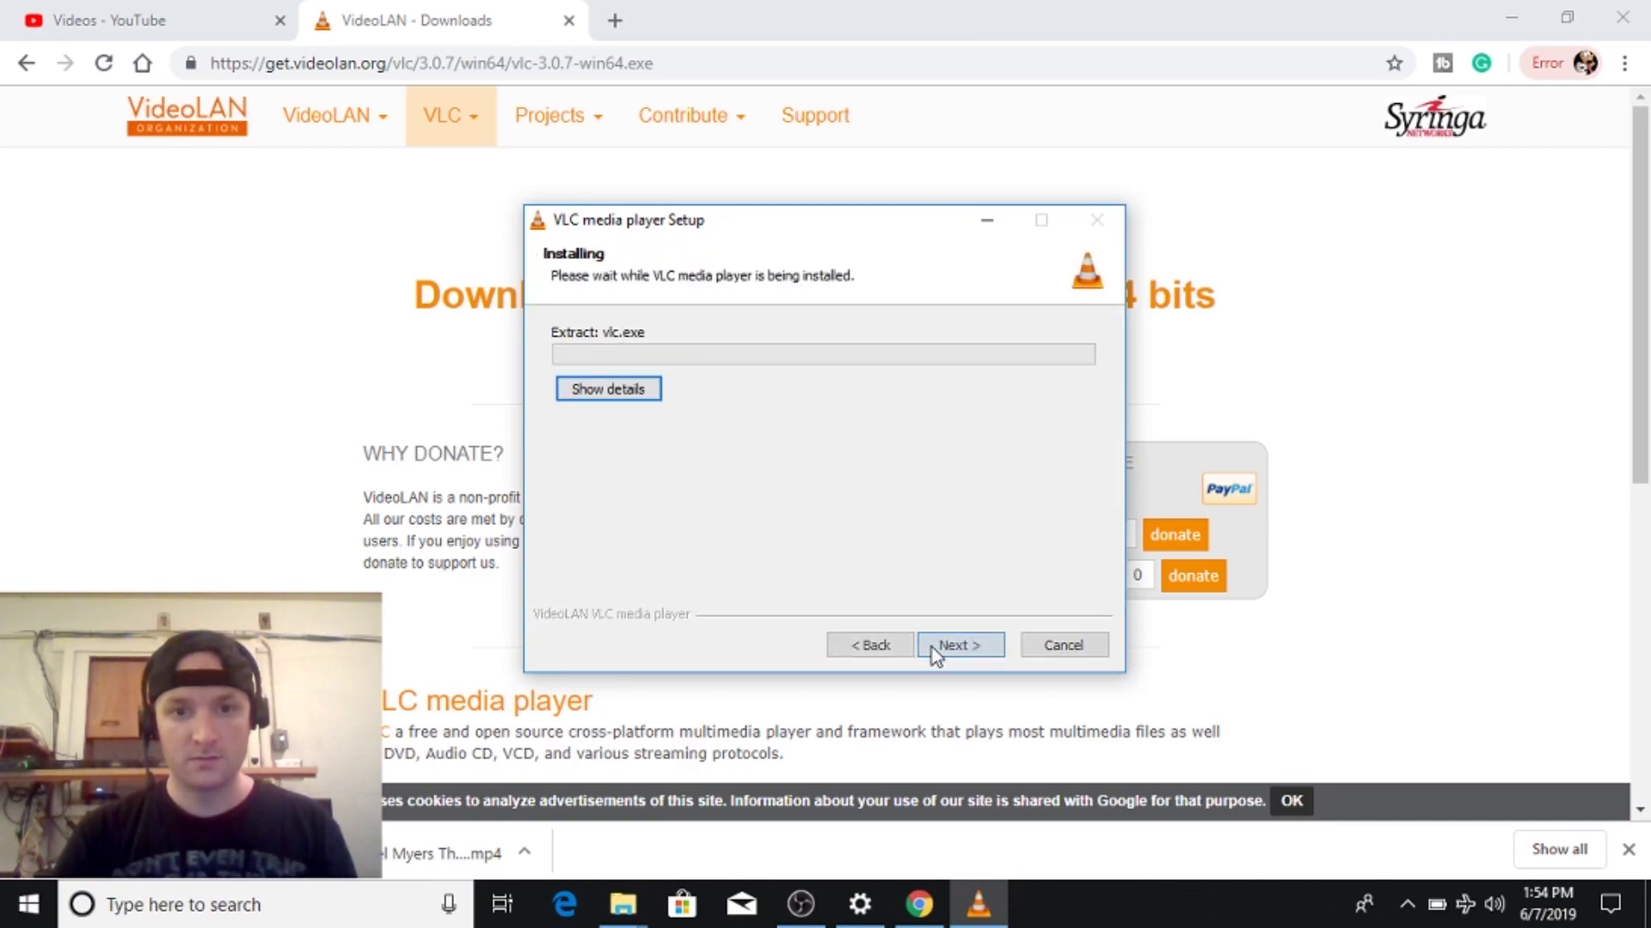
click(610, 392)
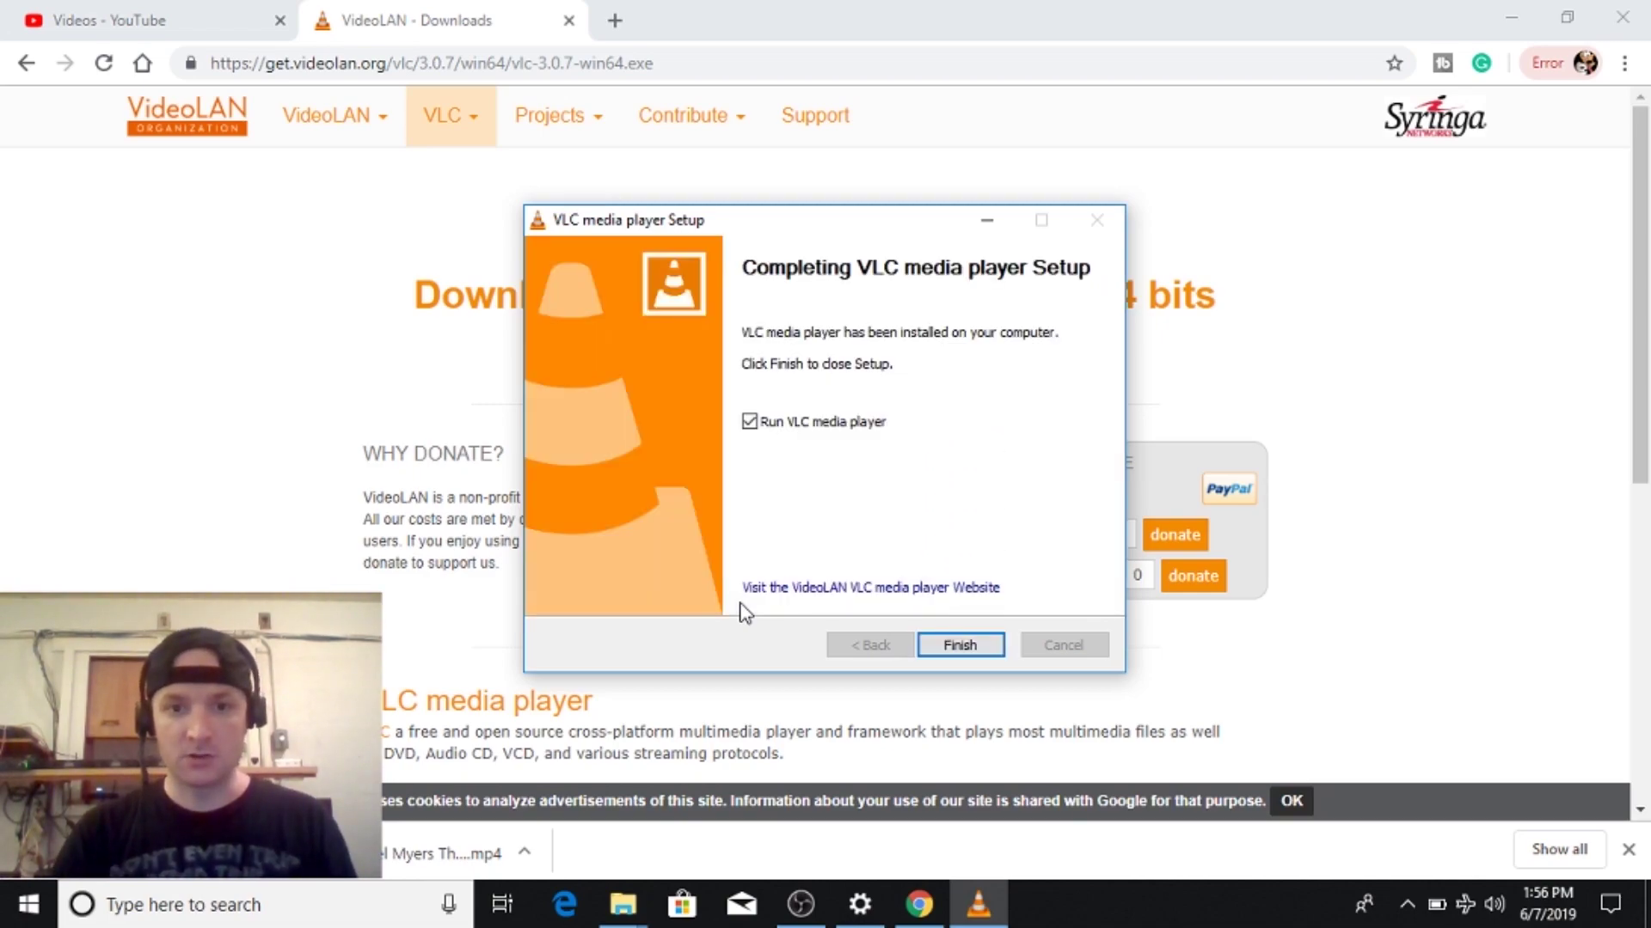
click(955, 651)
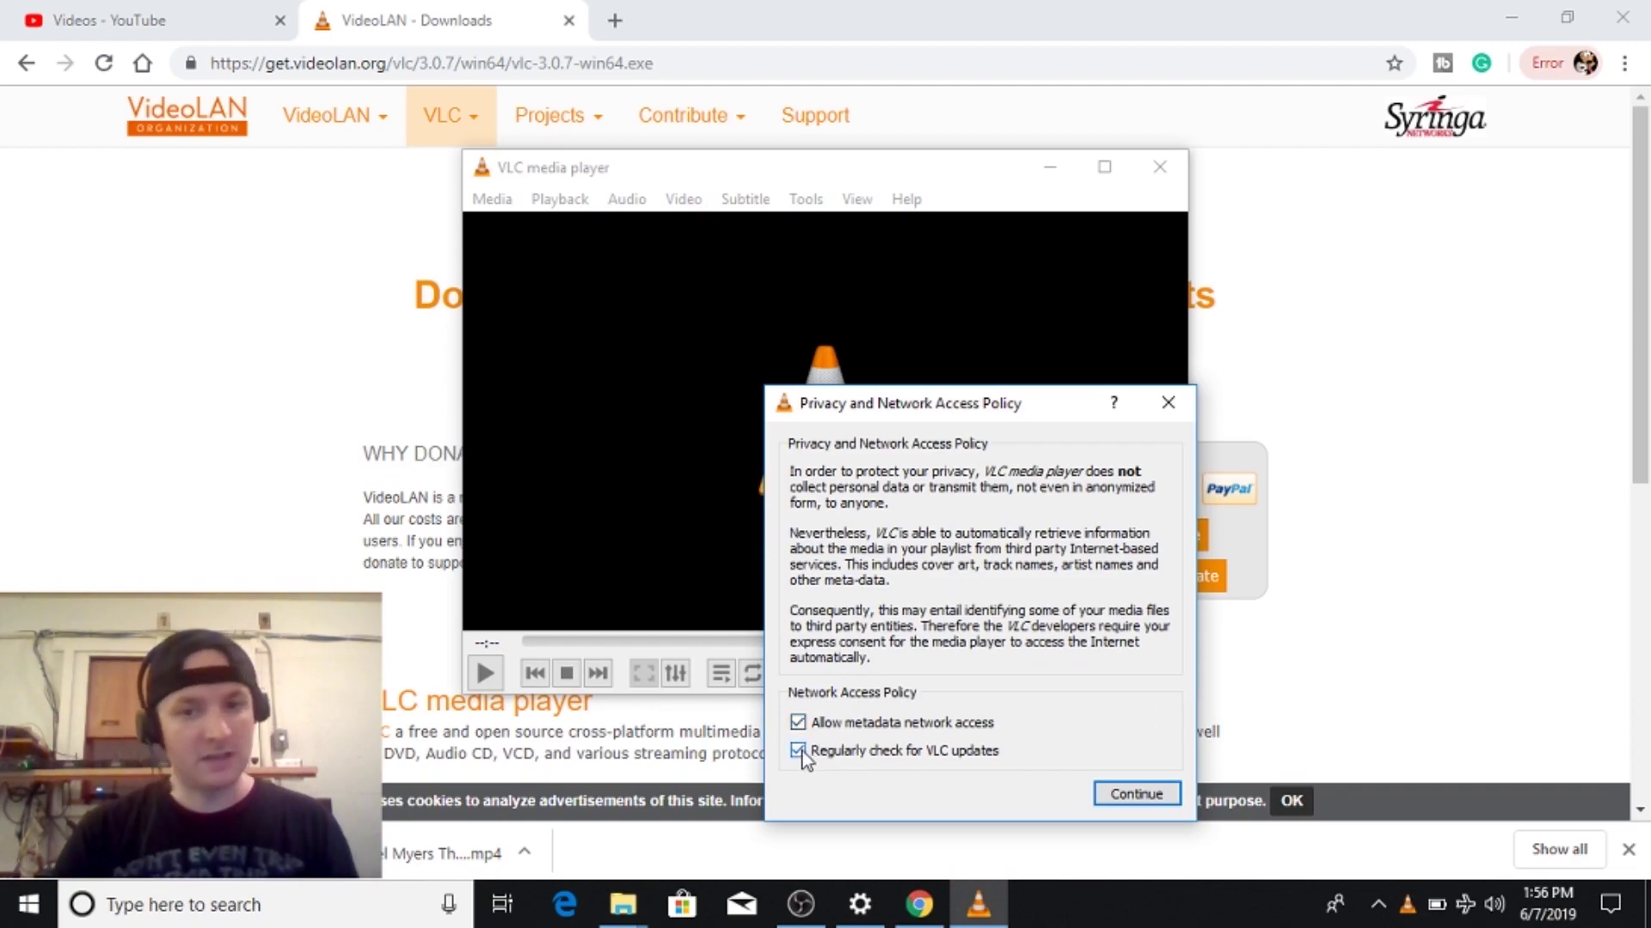
Turn off metadata network access and regular VLC update checks, accept the privacy policy and close the player.
click(800, 752)
click(798, 723)
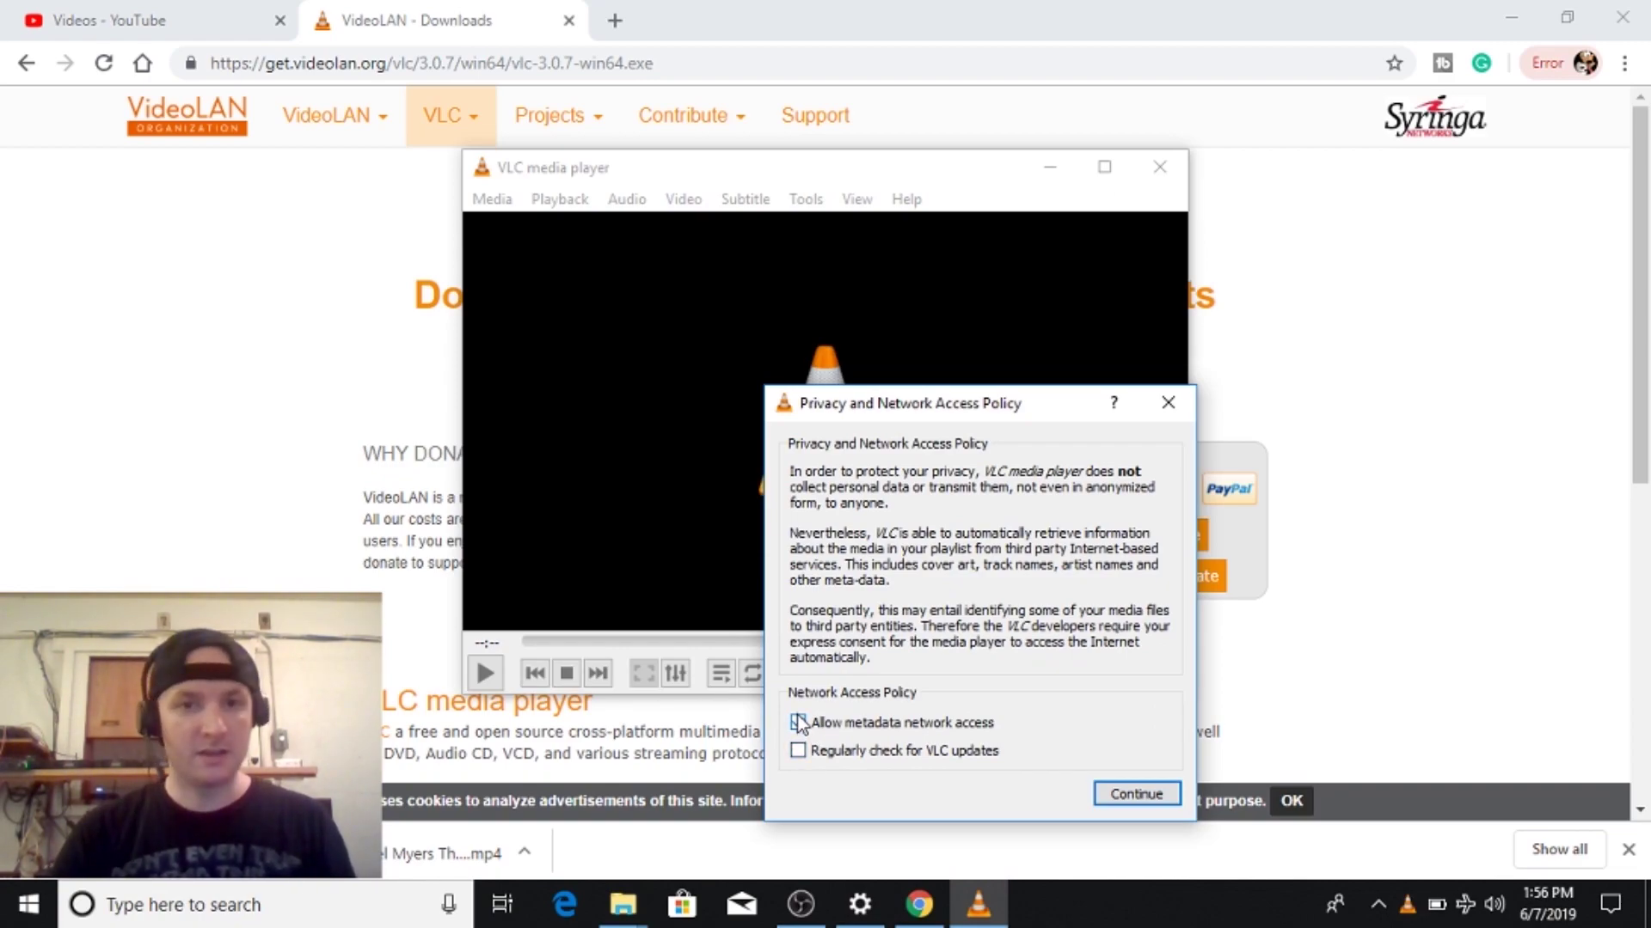
click(1129, 795)
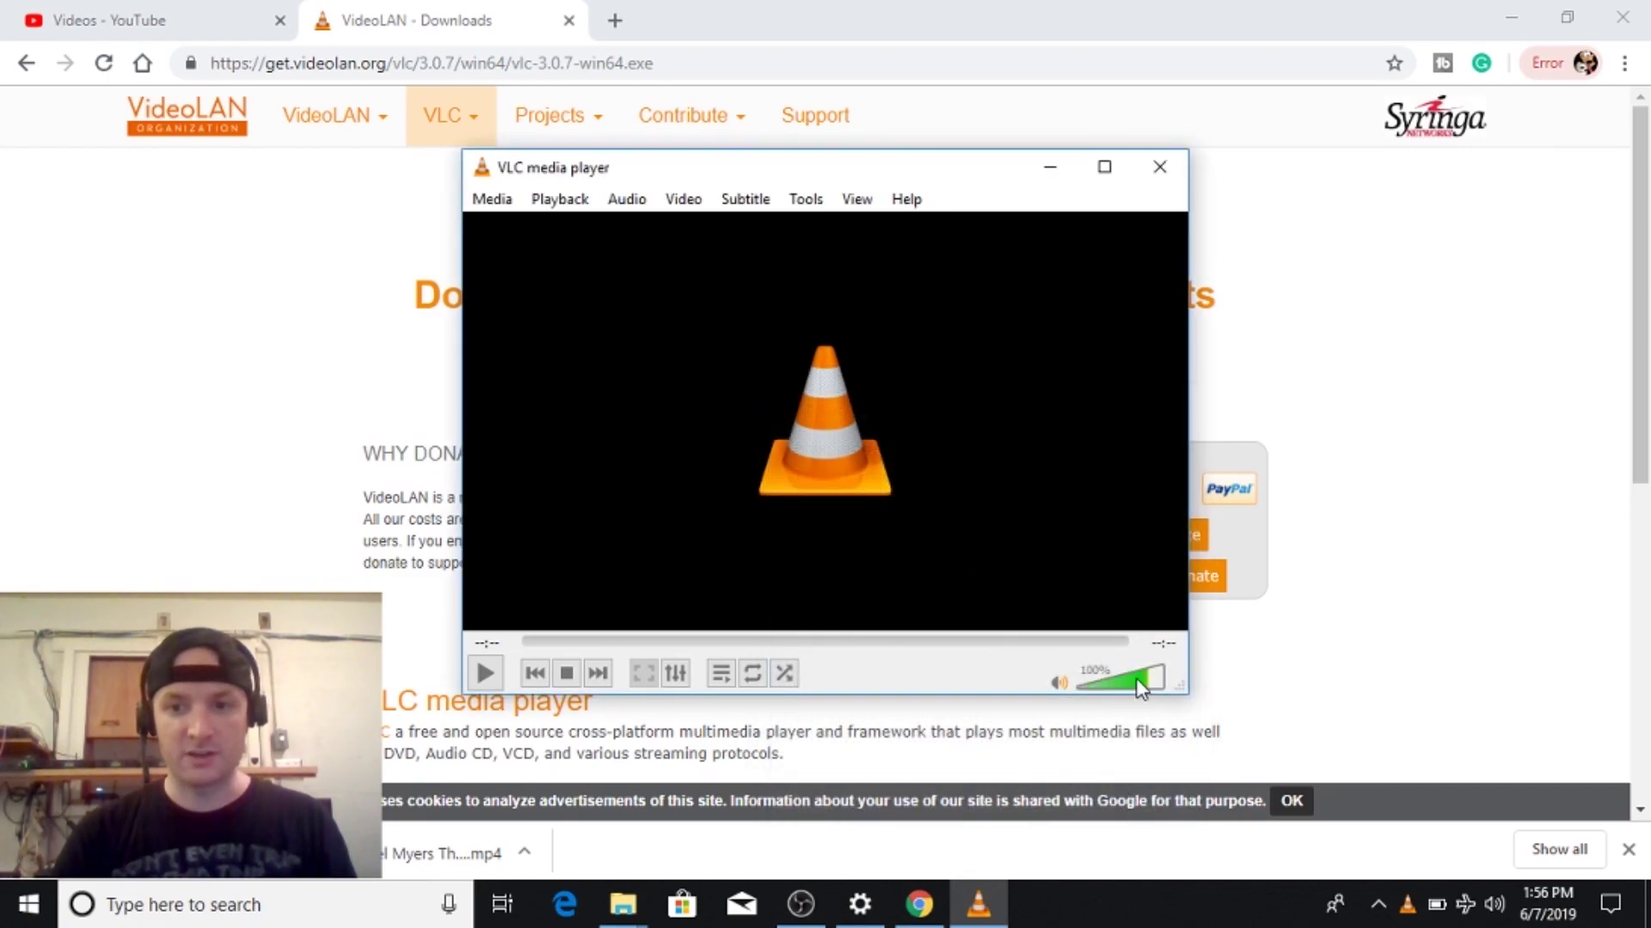
key(alt+F4)
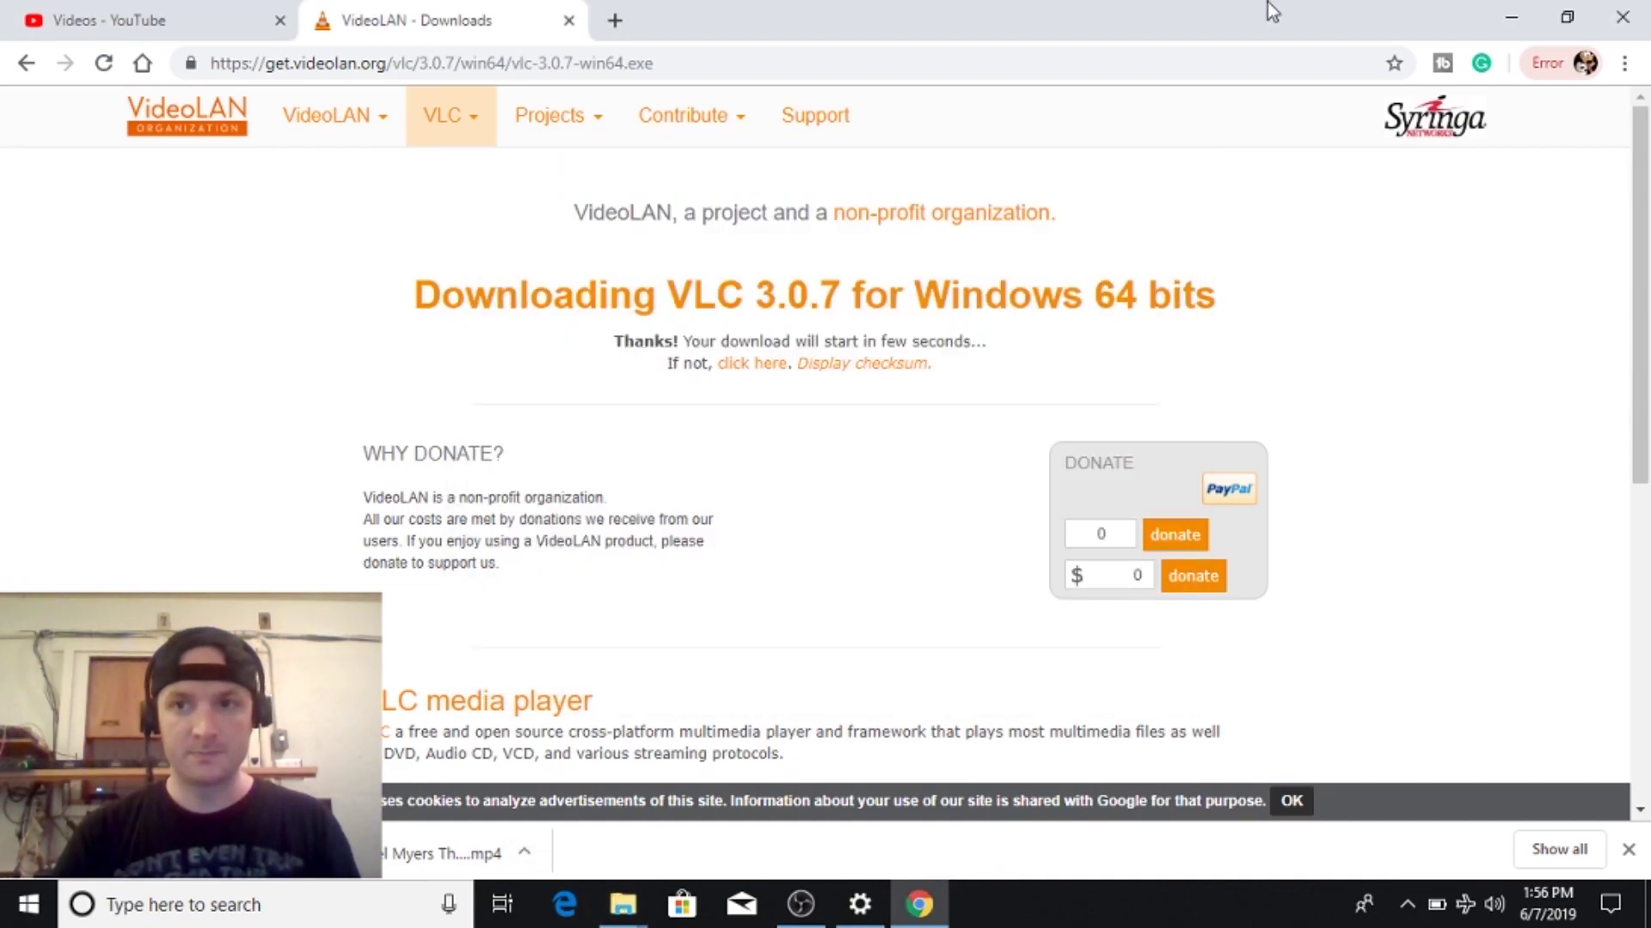
Minimize the browser and open the desktop video "Michael Myers The Rest Of The Year.mp4" with VLC media player.
click(1513, 19)
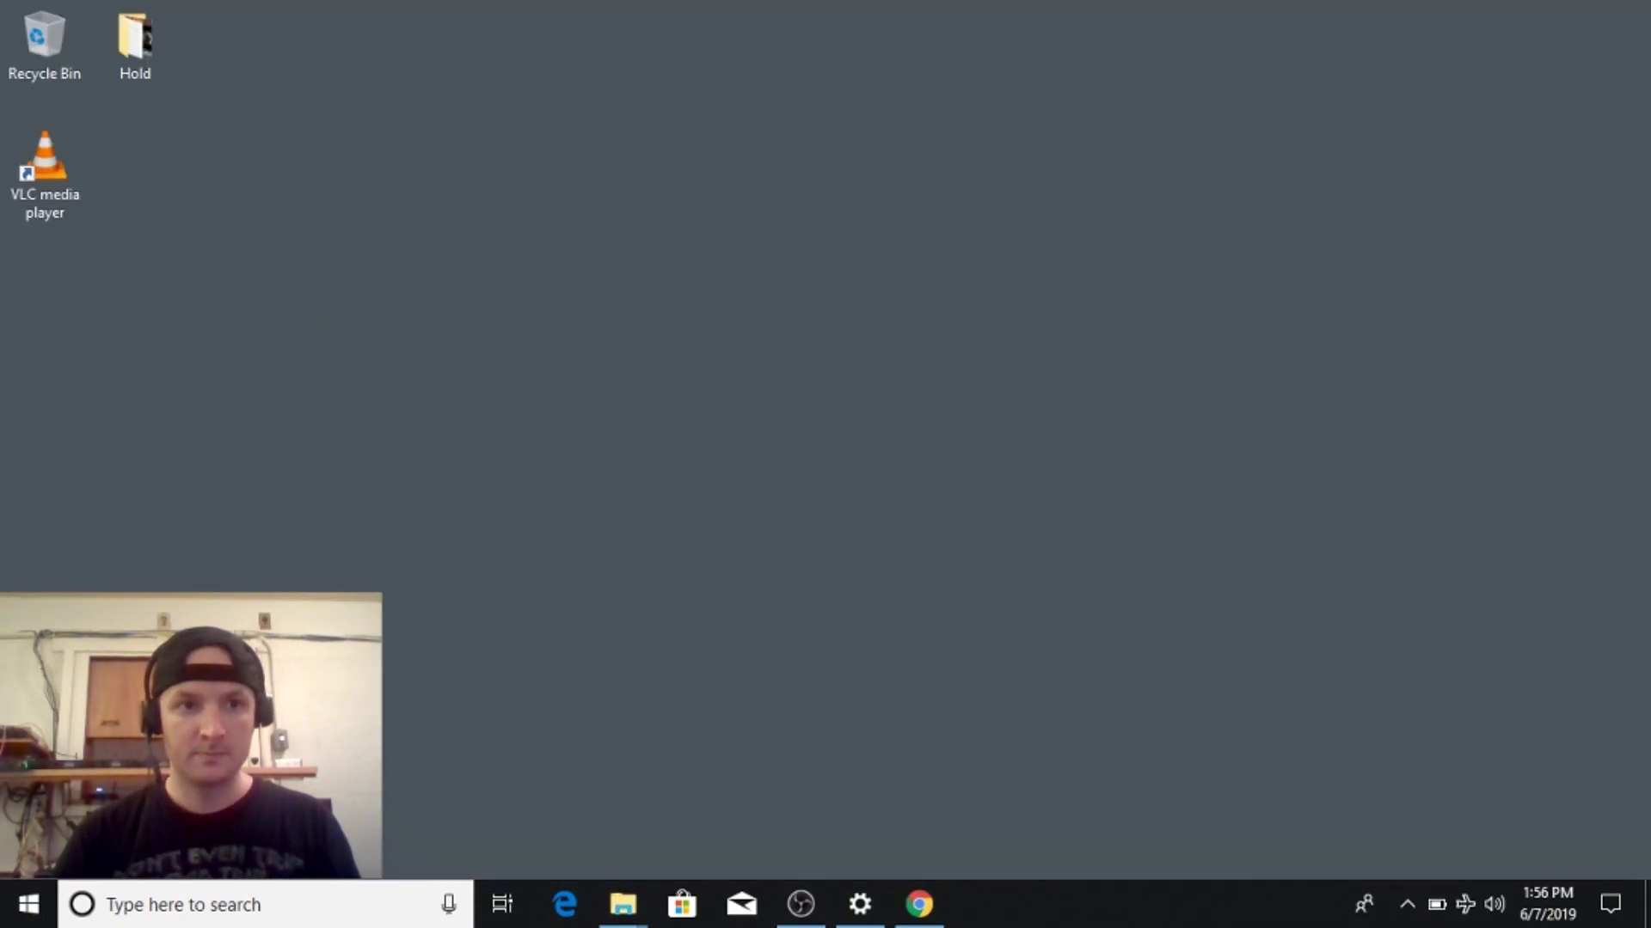
right_click(121, 146)
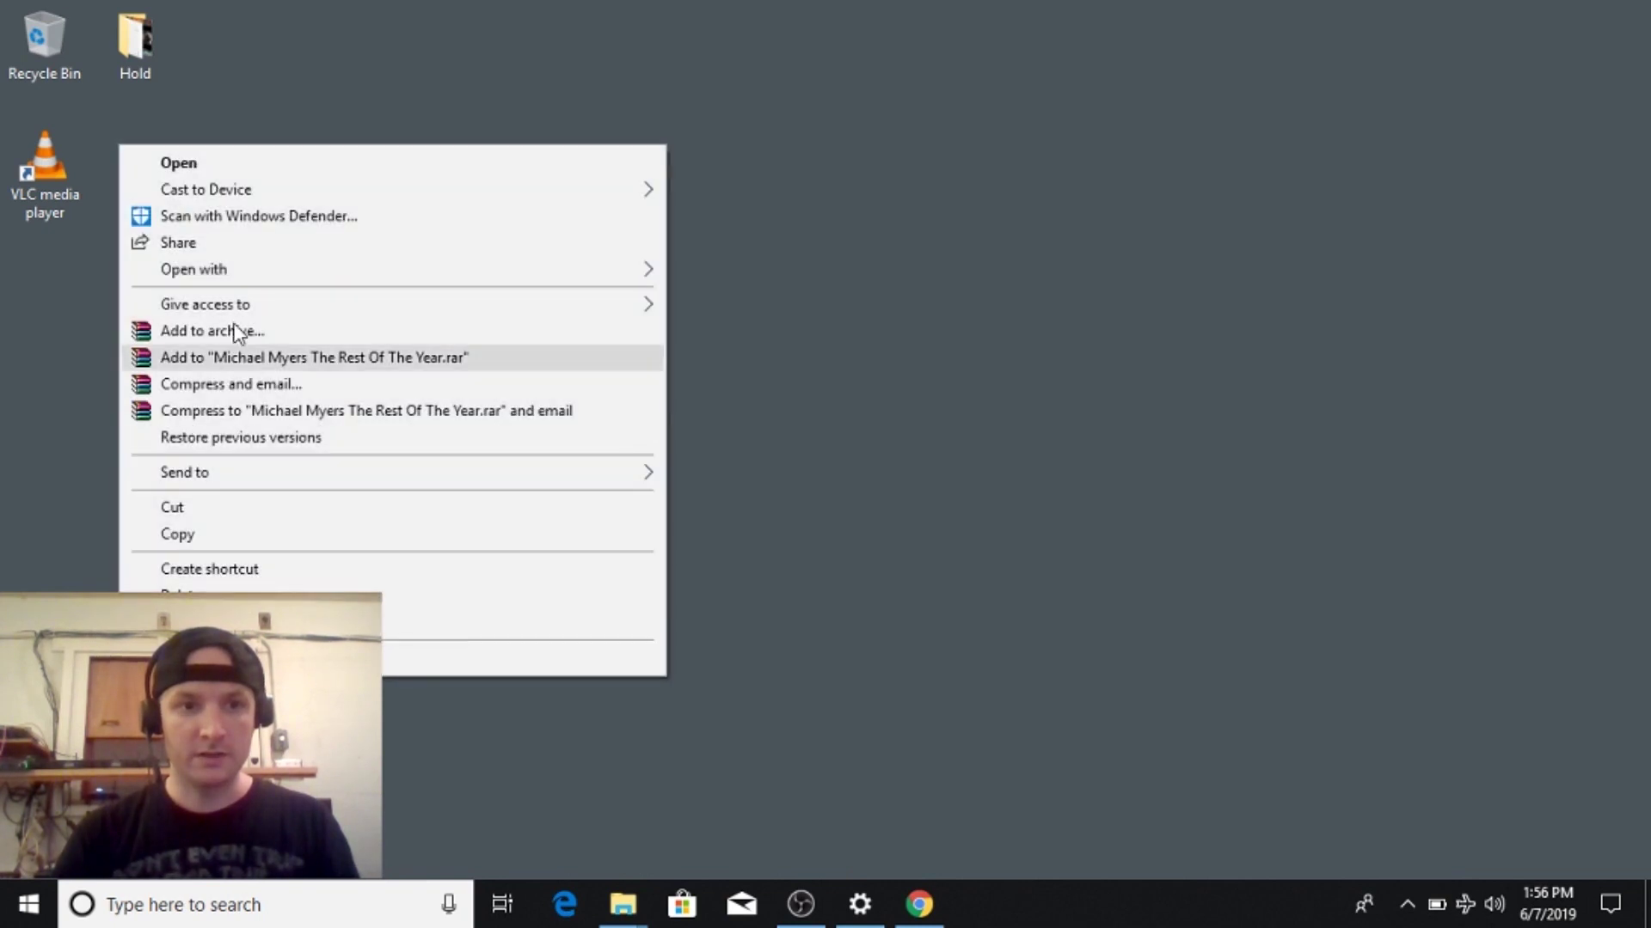
mouse_move(263, 282)
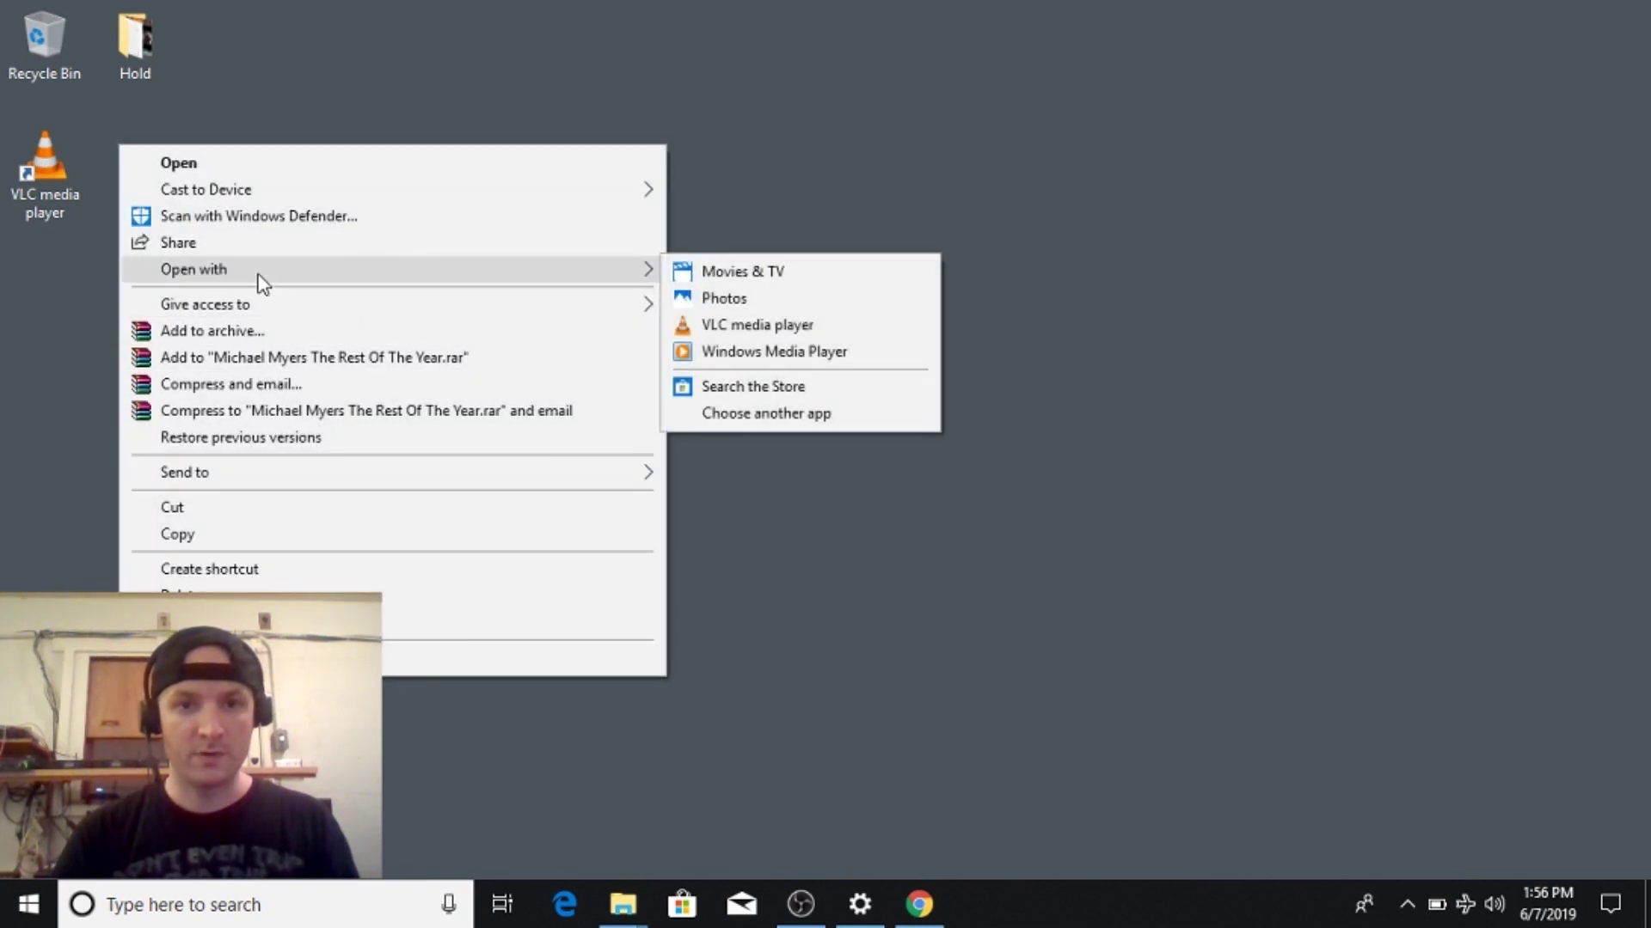
click(741, 325)
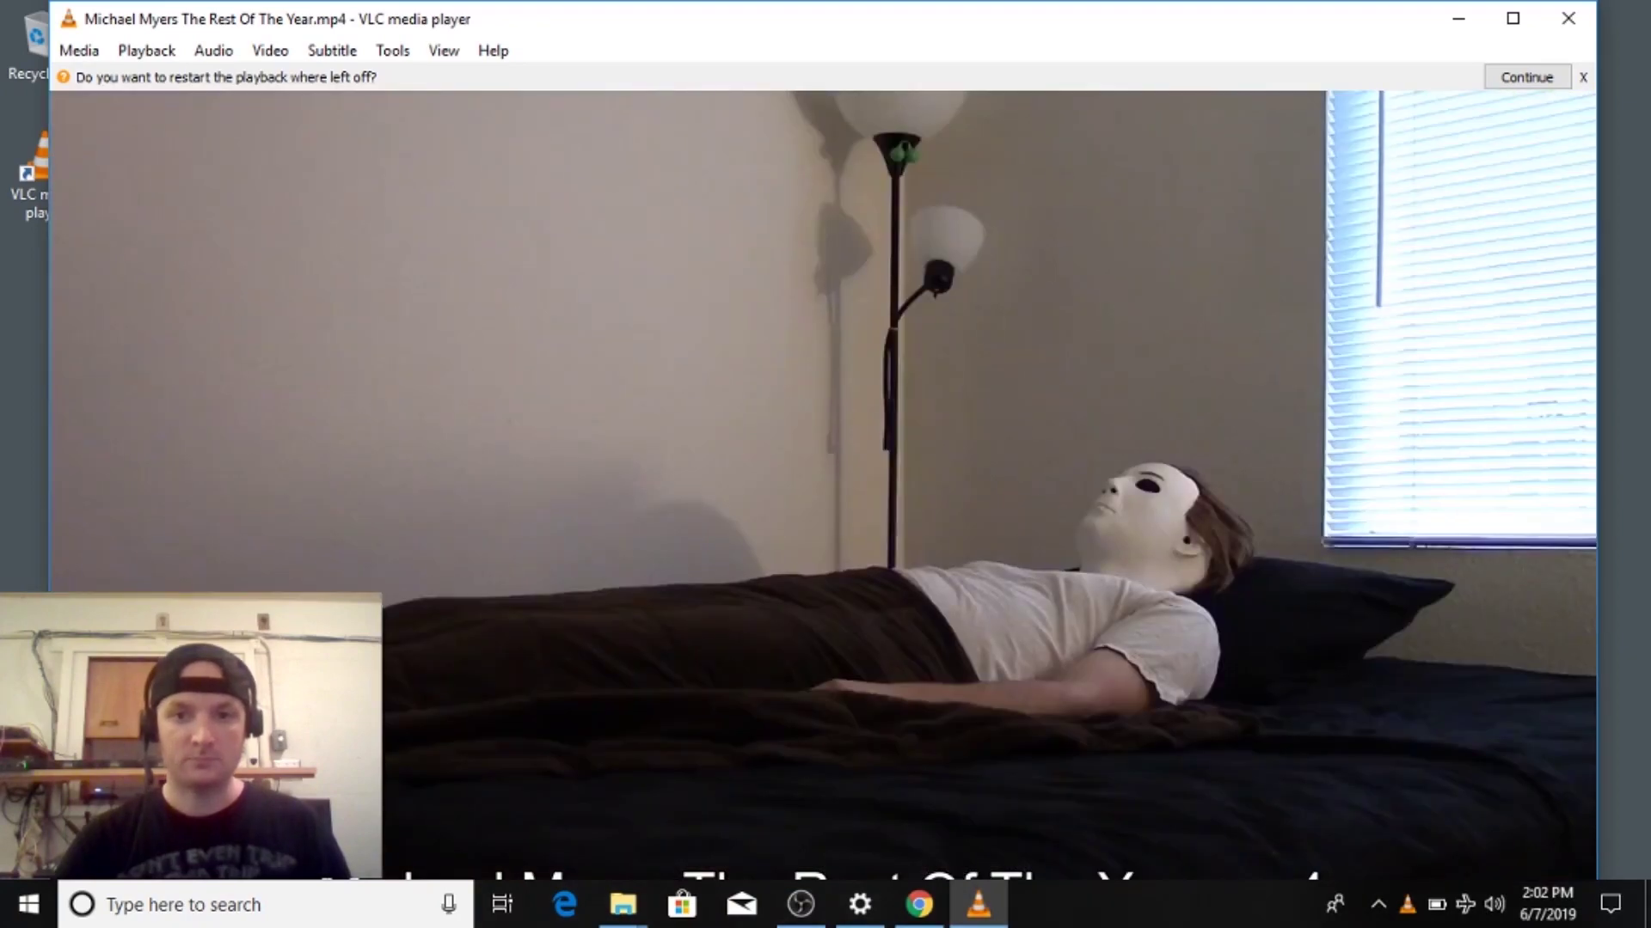
Open the Effects and Filters dialog for the playing video and show the essential video effects.
click(392, 50)
click(418, 80)
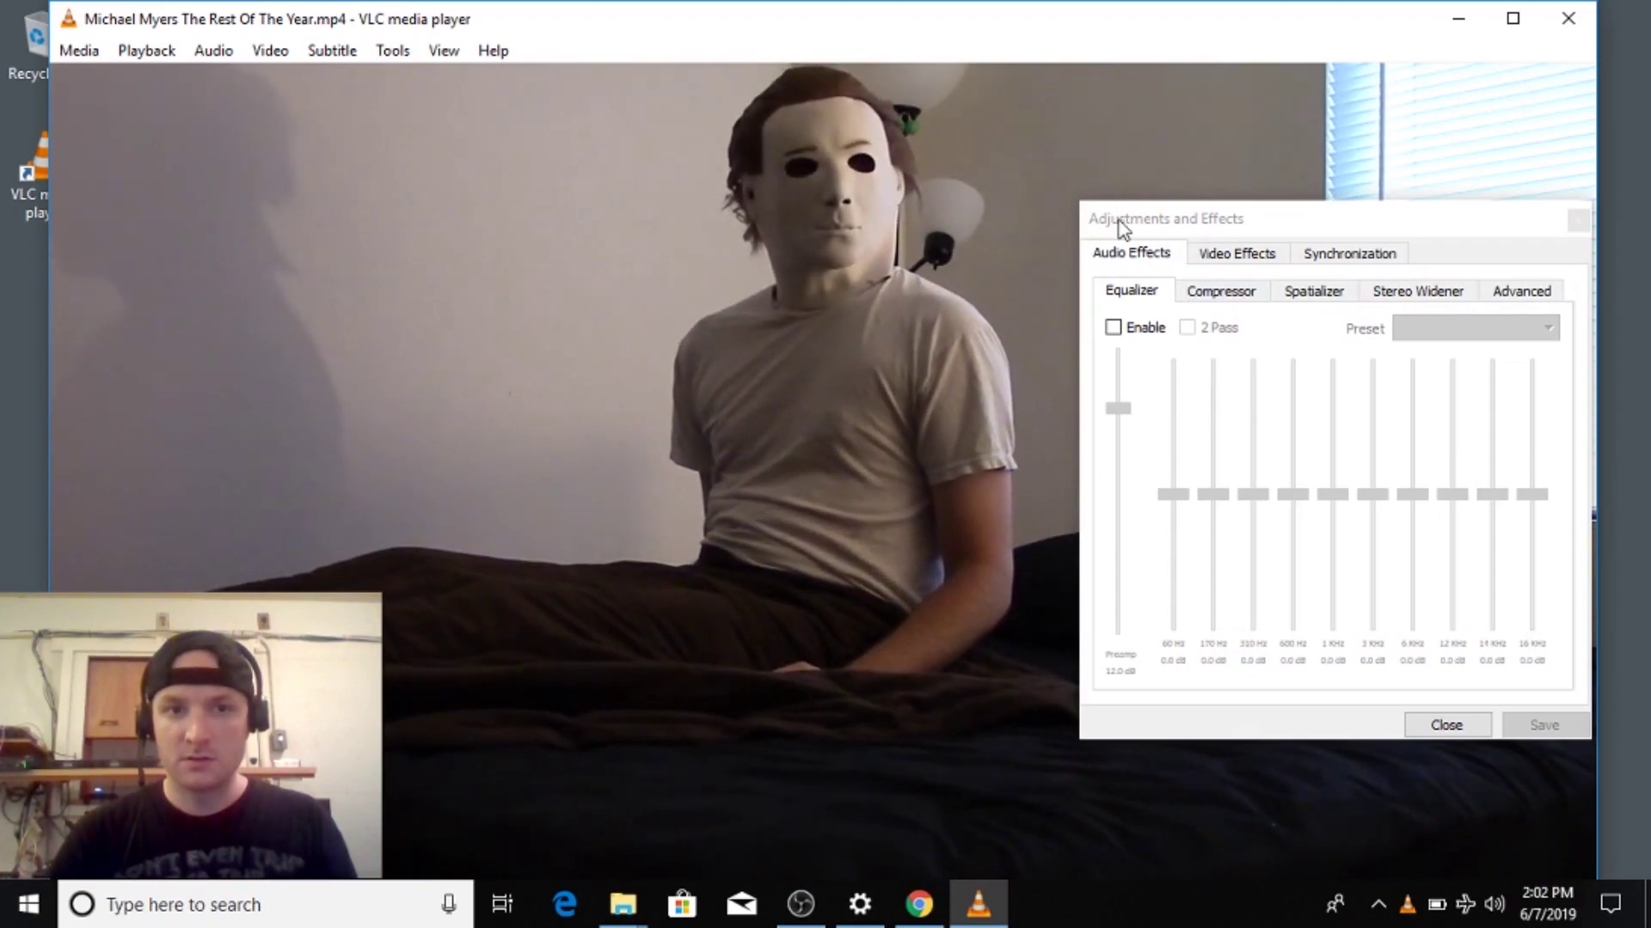
click(398, 49)
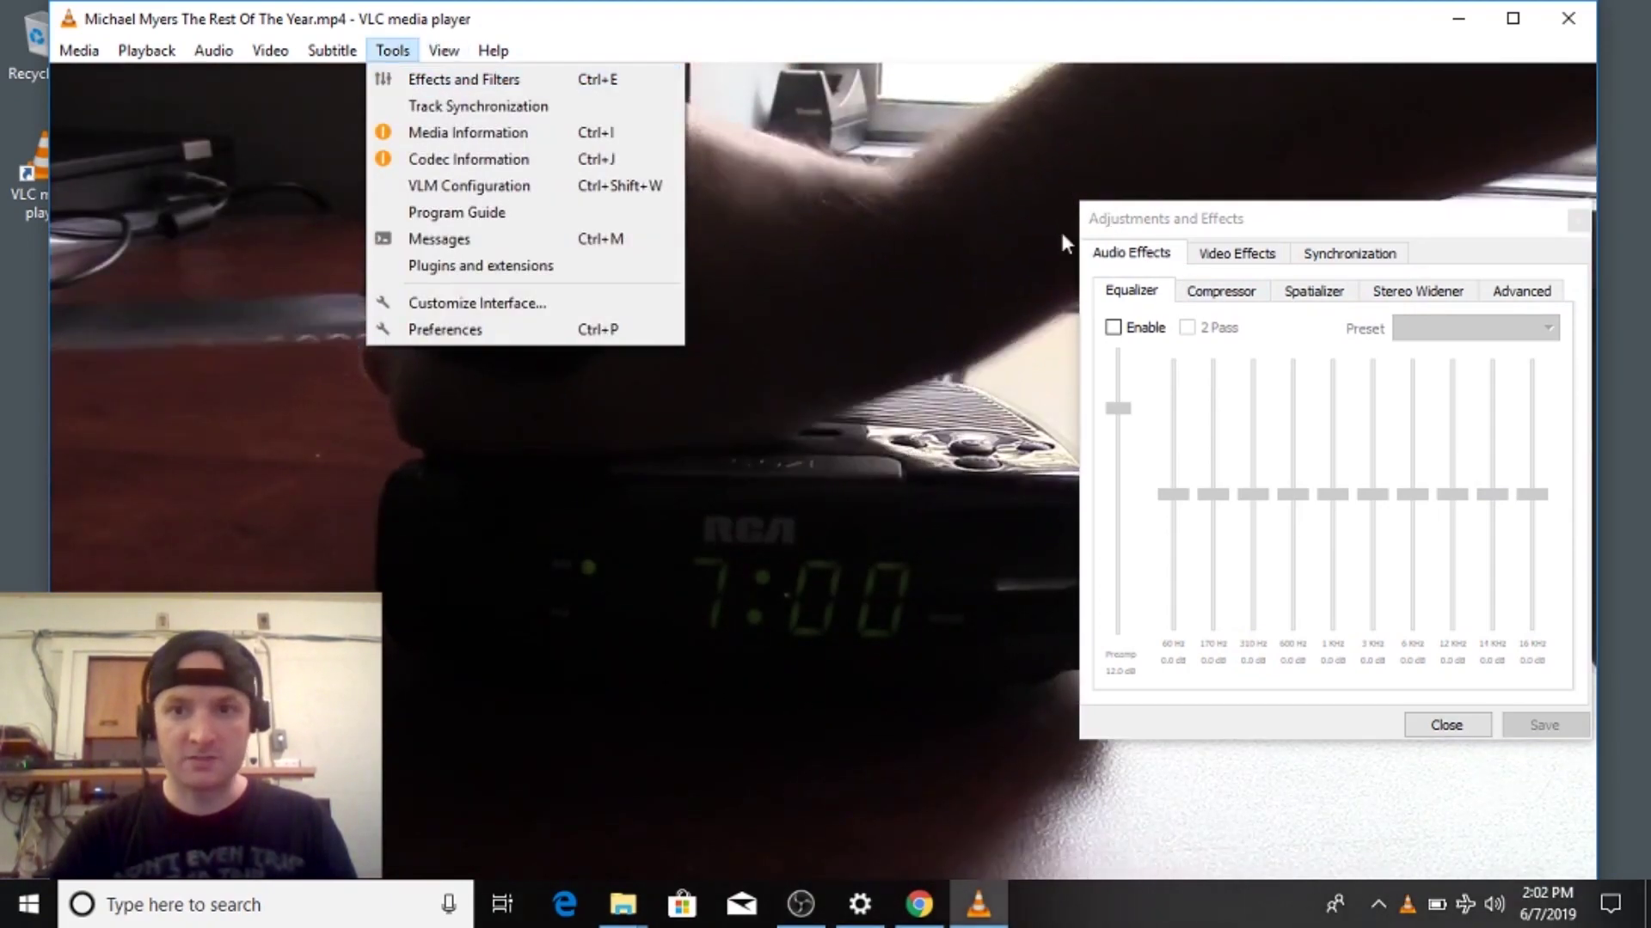
click(1232, 215)
click(1228, 251)
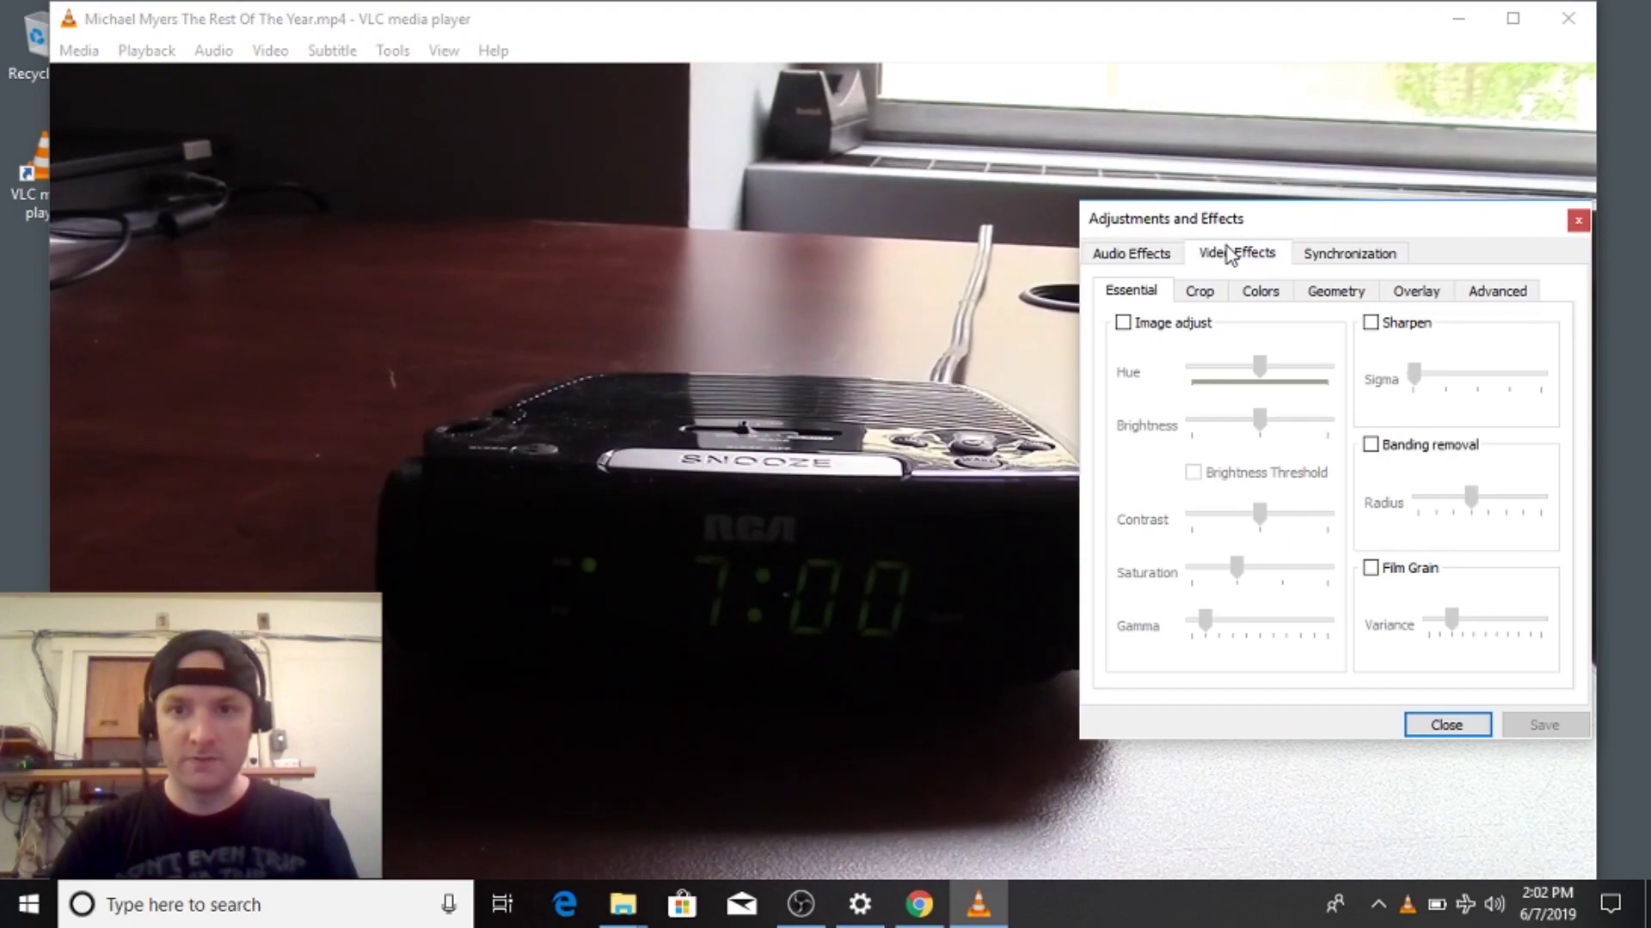
Enable Image adjust, Brightness Threshold and Sharpen, and raise the brightness slightly above the middle.
click(1123, 324)
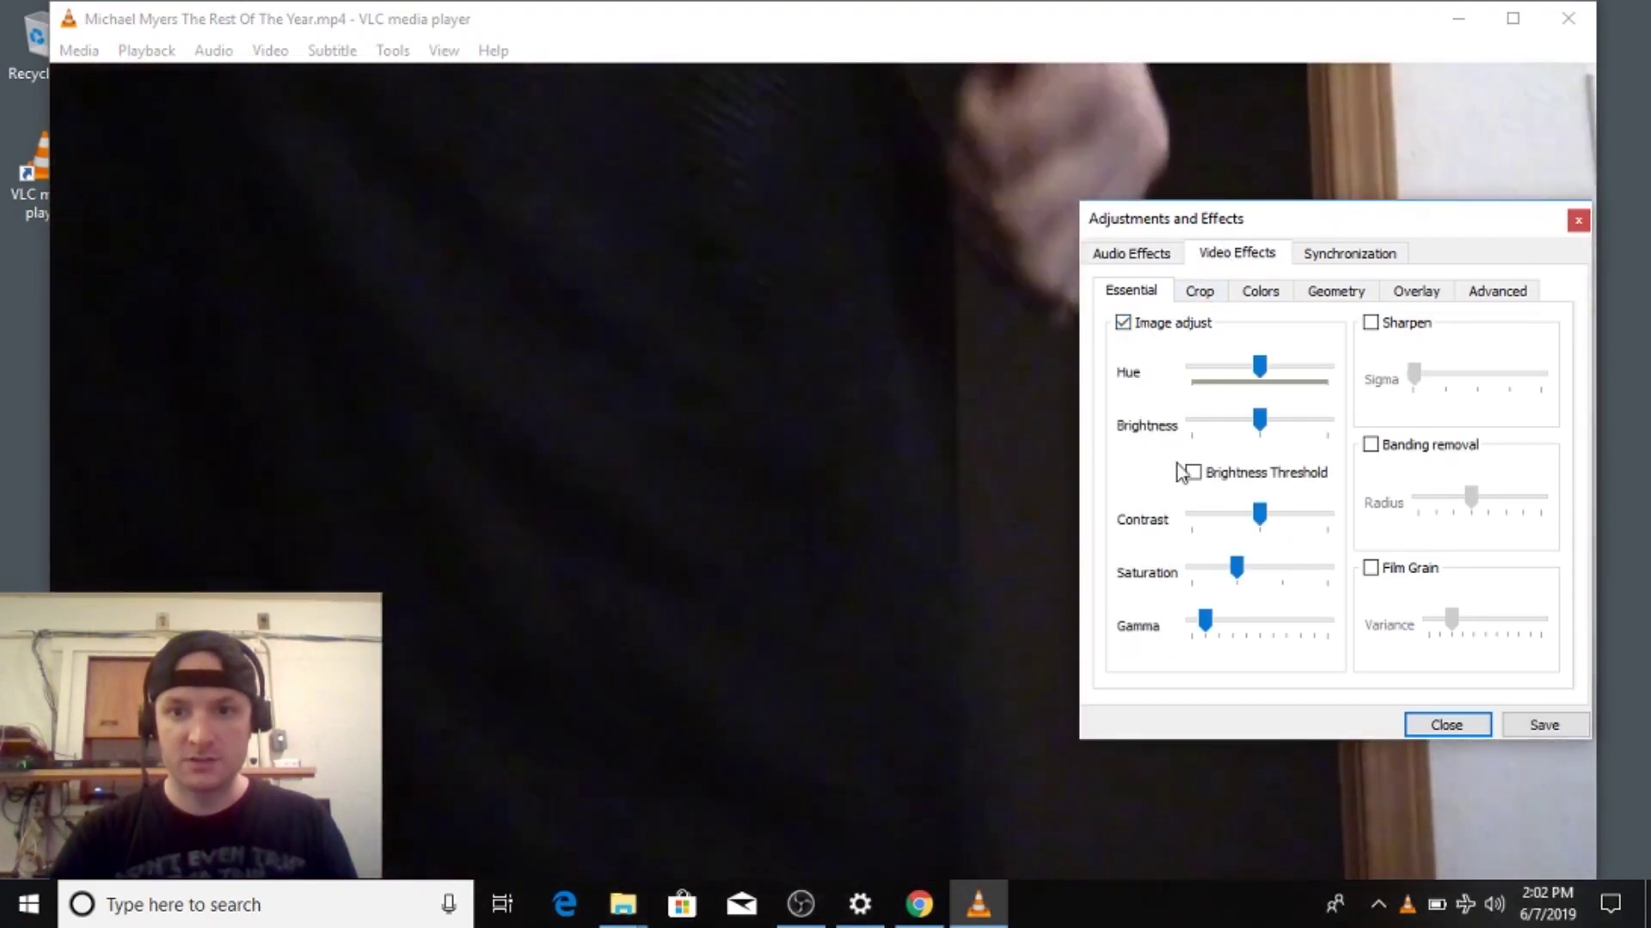
click(1192, 472)
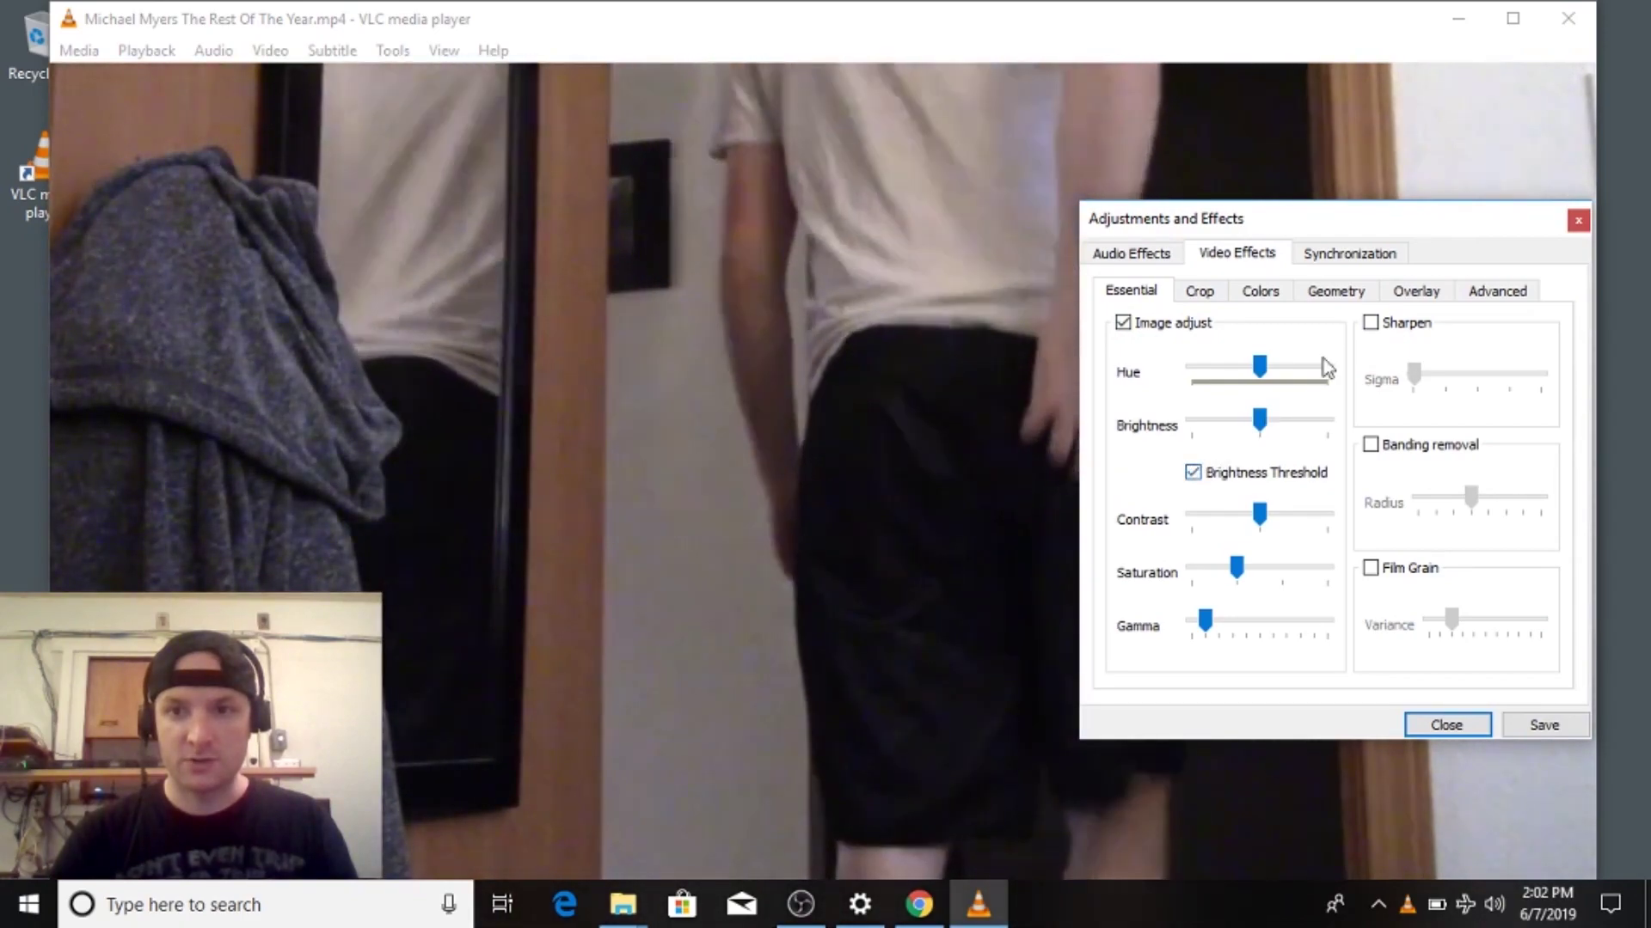
click(1371, 323)
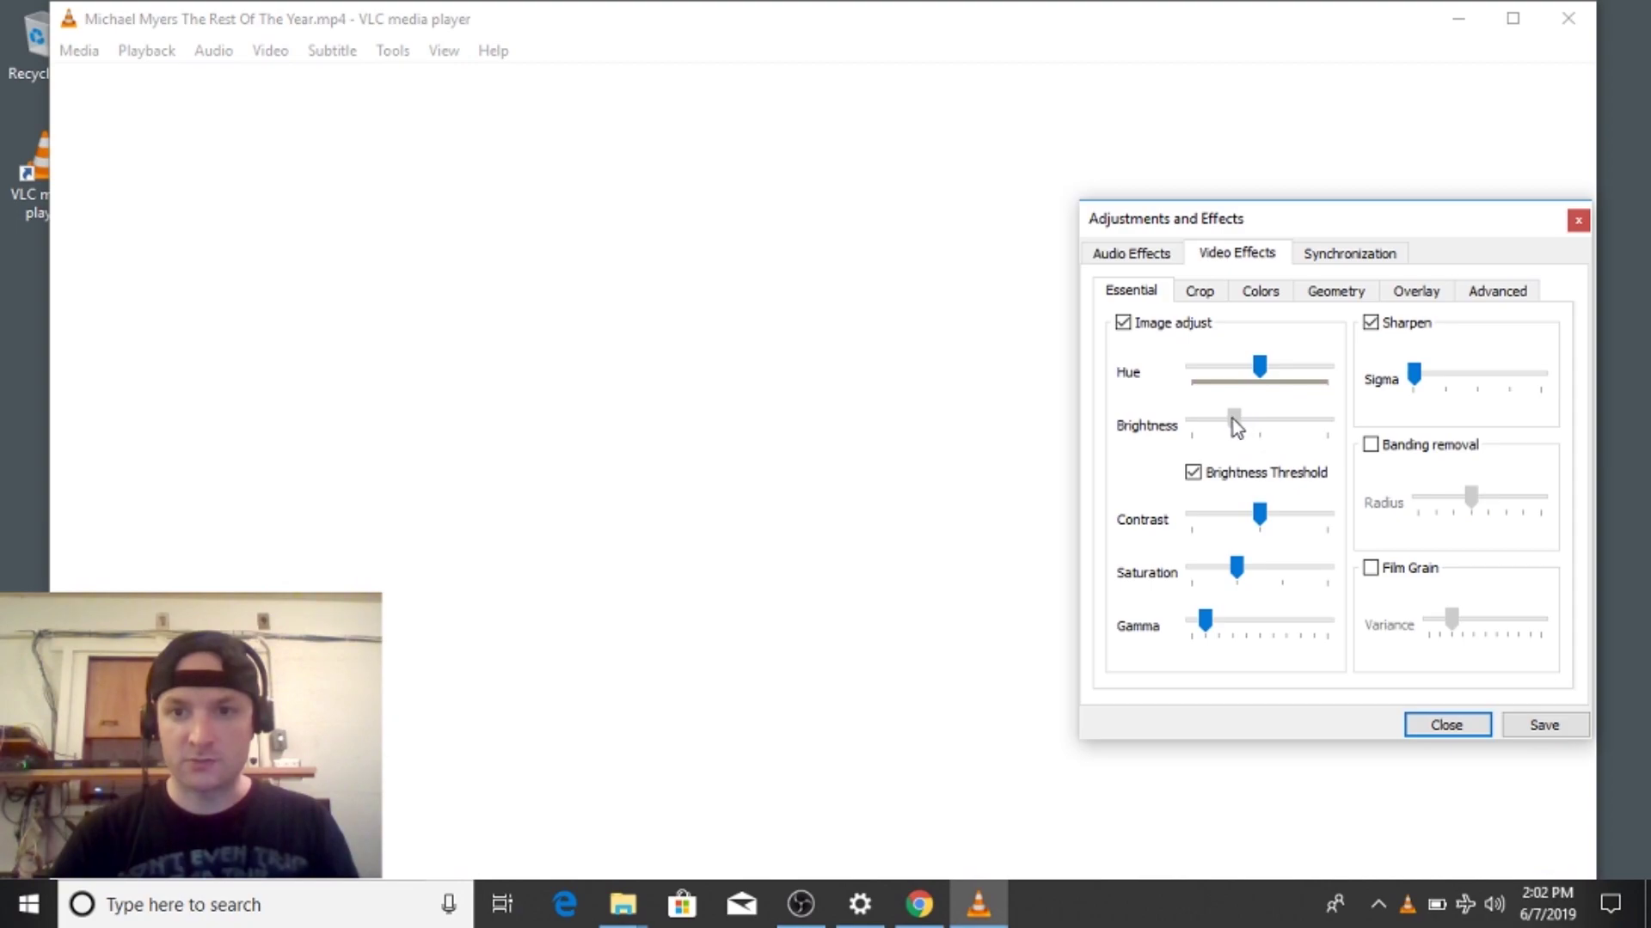
mouse_move(1276, 434)
mouse_down()
mouse_move(1315, 423)
mouse_move(1281, 421)
mouse_up()
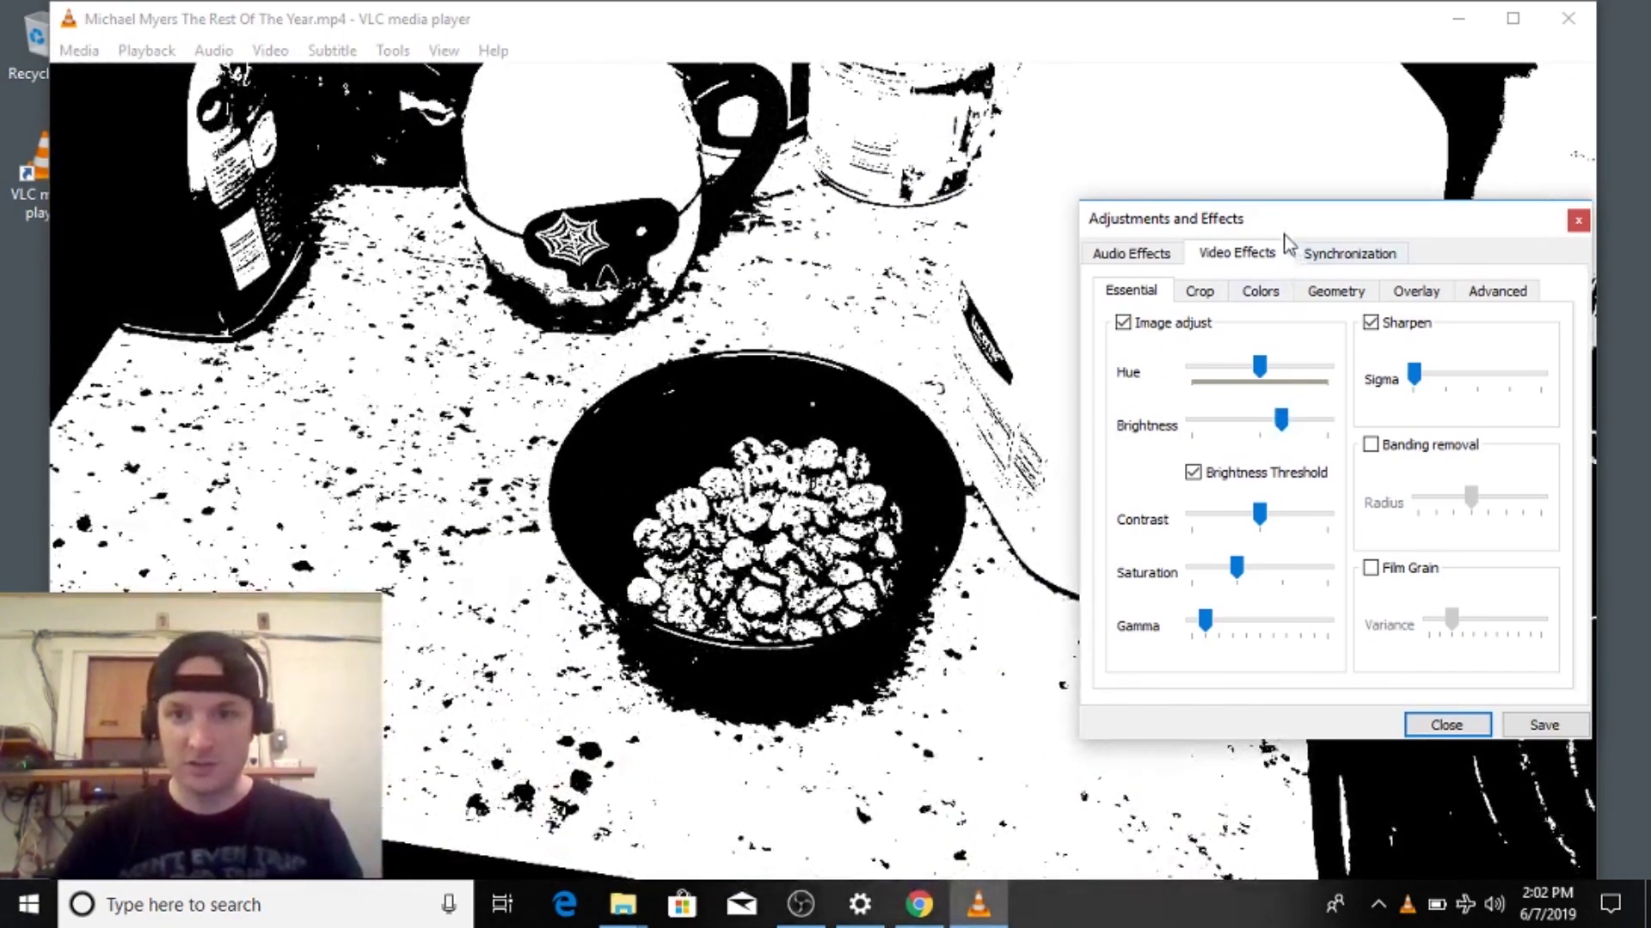
Fine-tune the brightness of the black-and-white threshold effect, moving the effects dialog out of the way, and close it.
drag(1284, 233, 1280, 327)
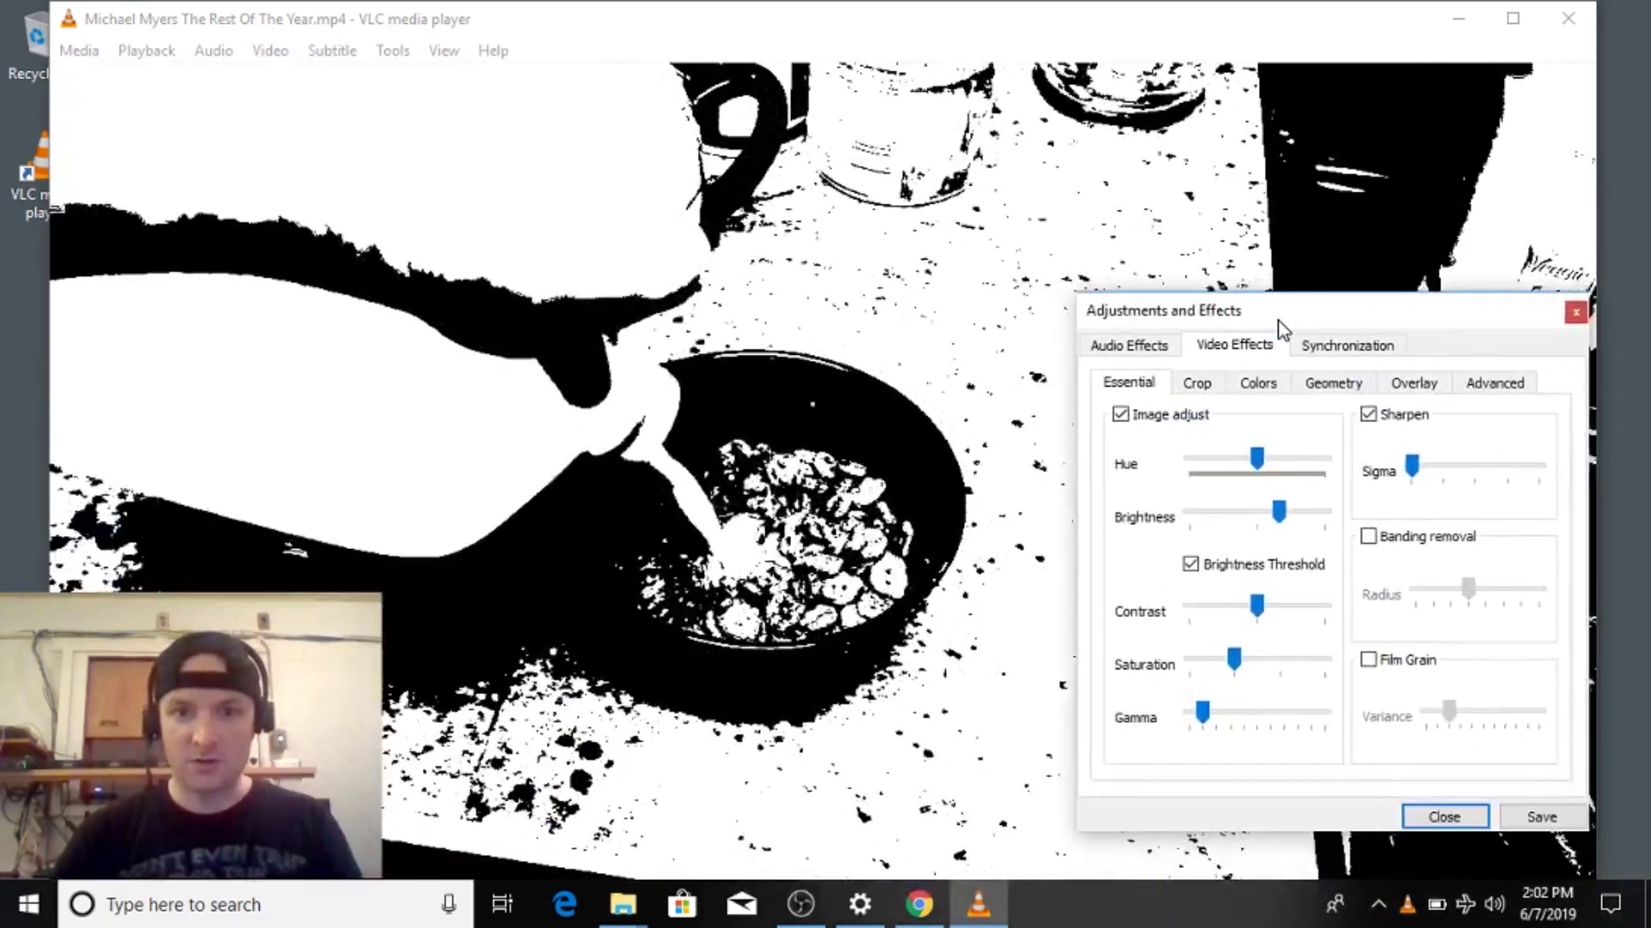
mouse_move(1274, 505)
mouse_down()
mouse_move(1309, 520)
mouse_move(1280, 515)
mouse_up()
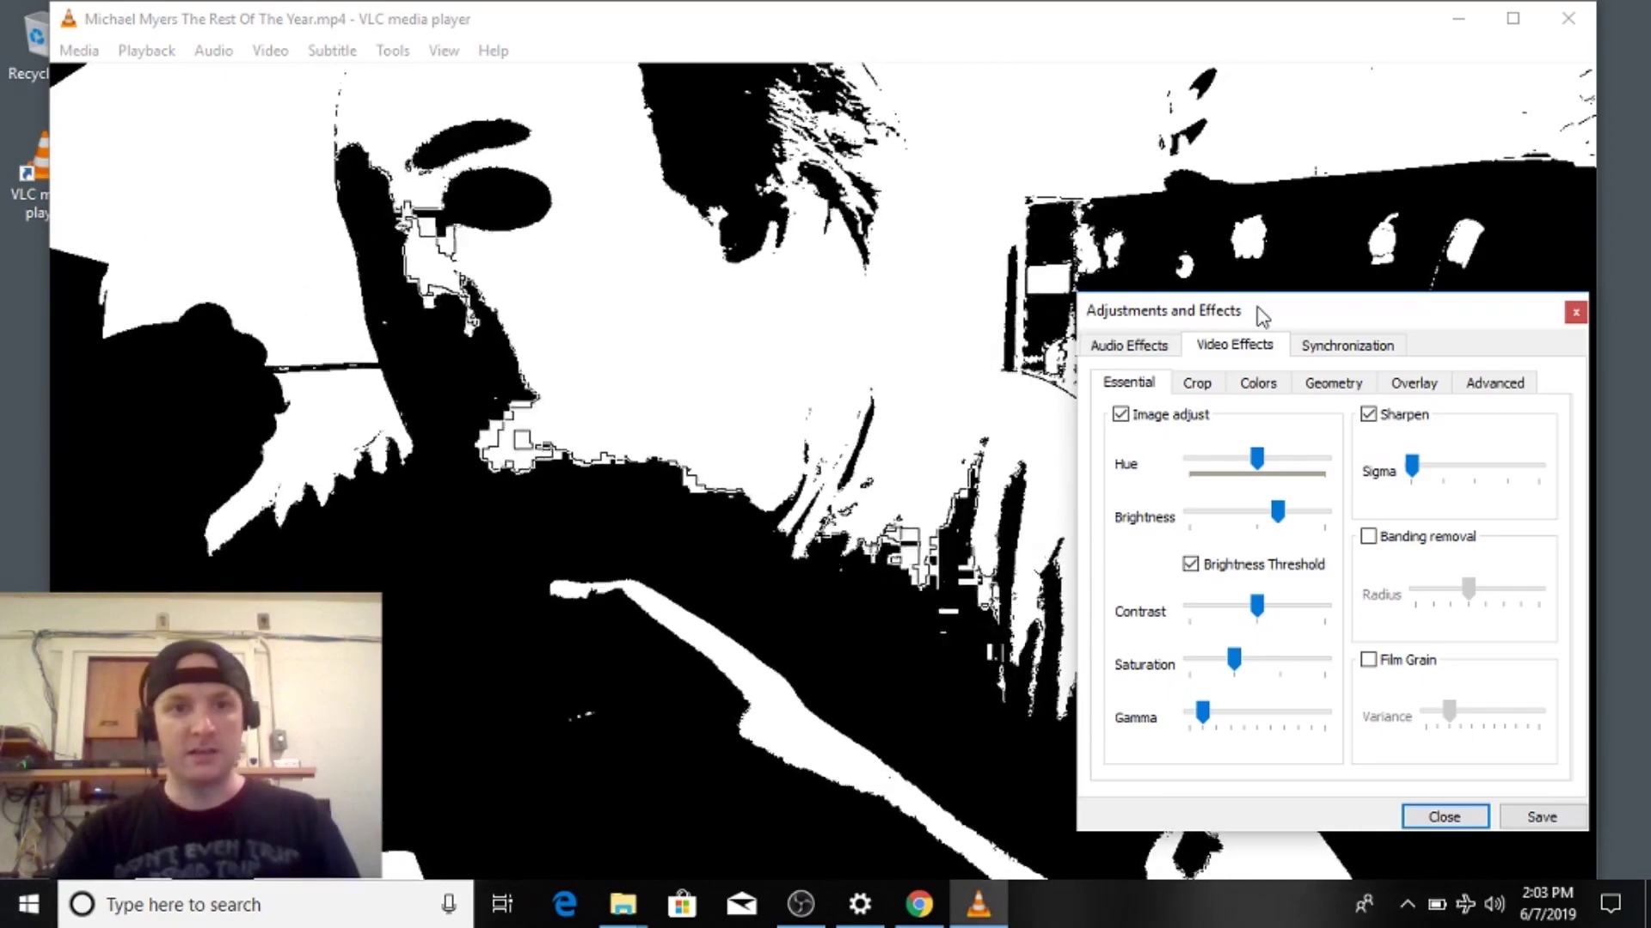
drag(1261, 316, 1189, 311)
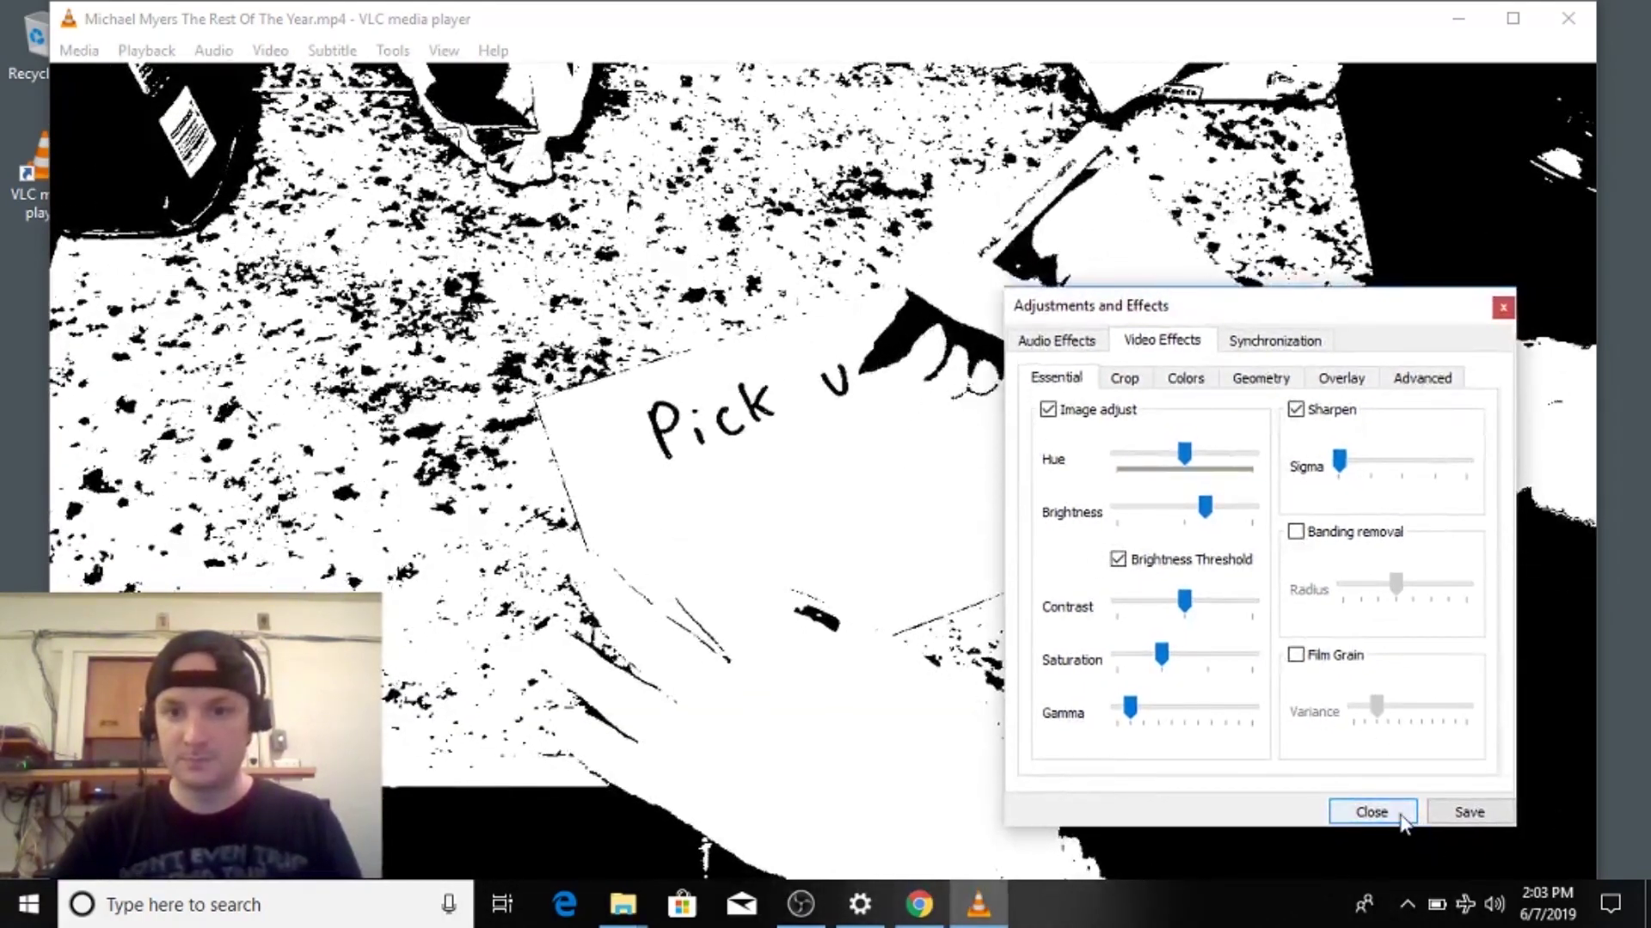
click(1371, 812)
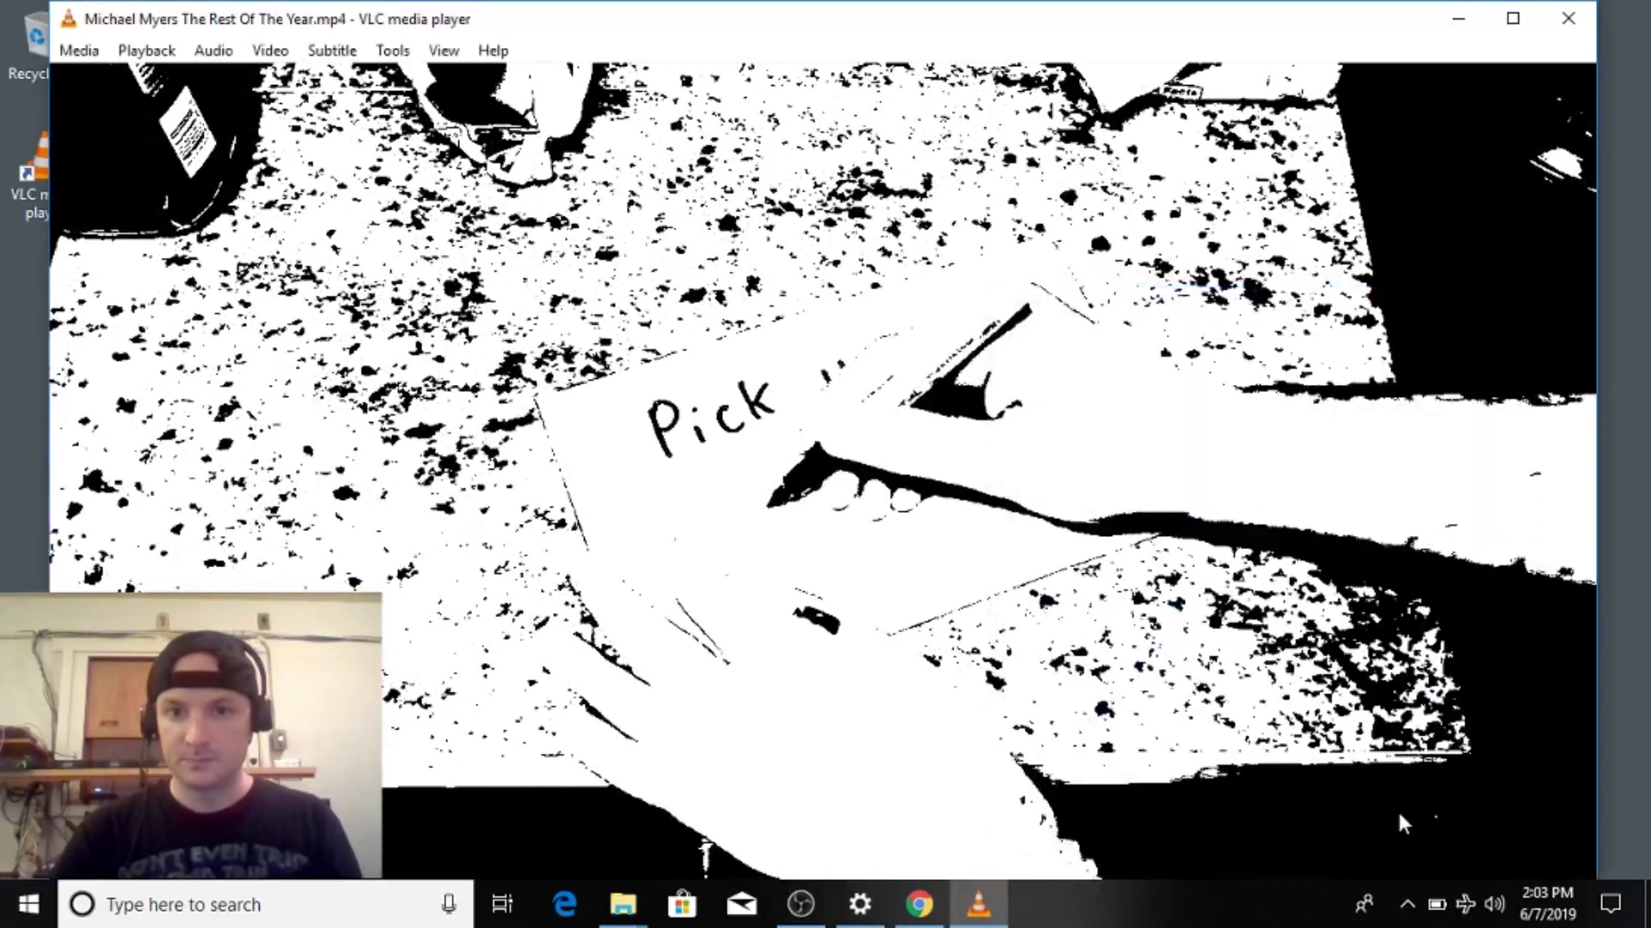
Close the player and reopen the same desktop video with VLC media player.
click(1568, 18)
right_click(151, 100)
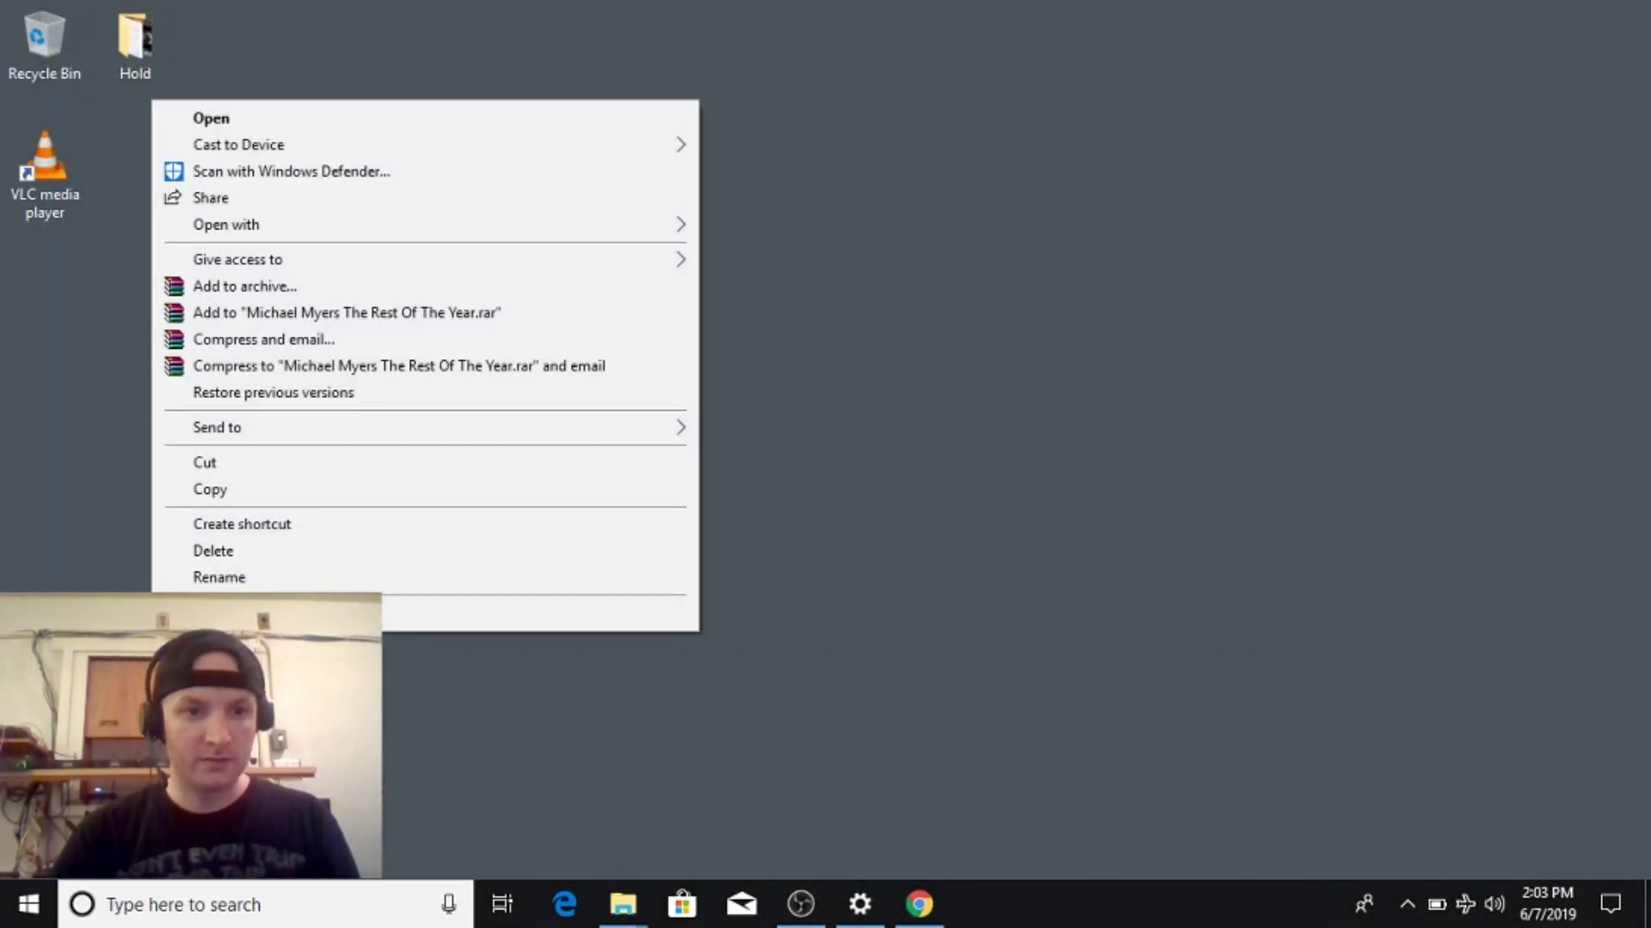
mouse_move(549, 244)
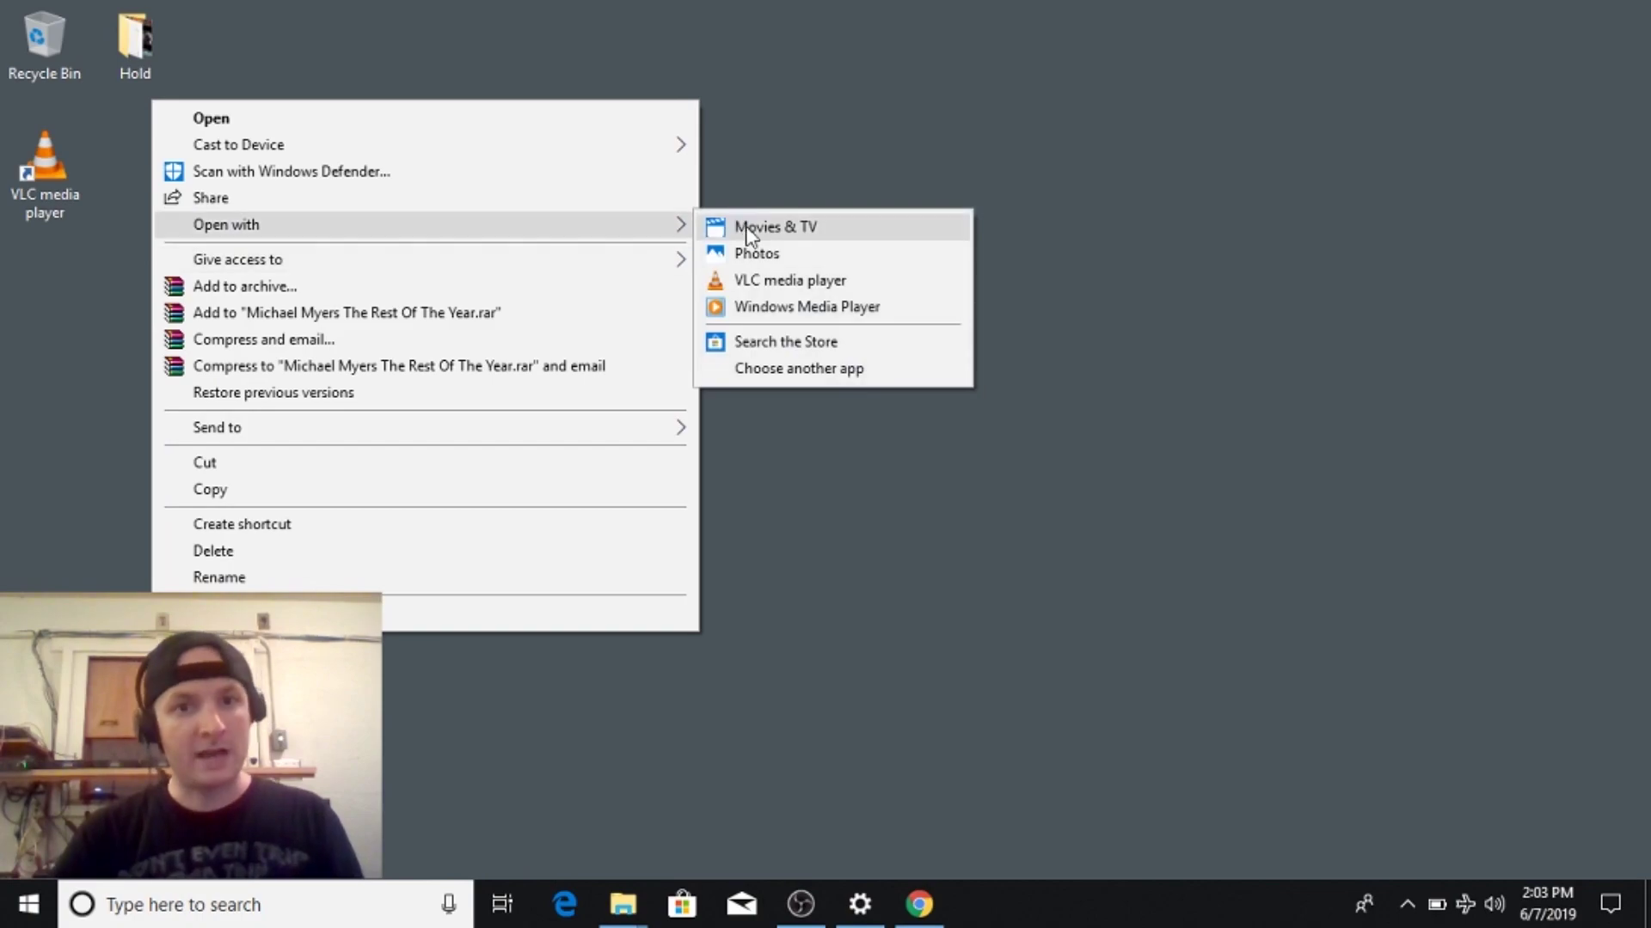
click(767, 280)
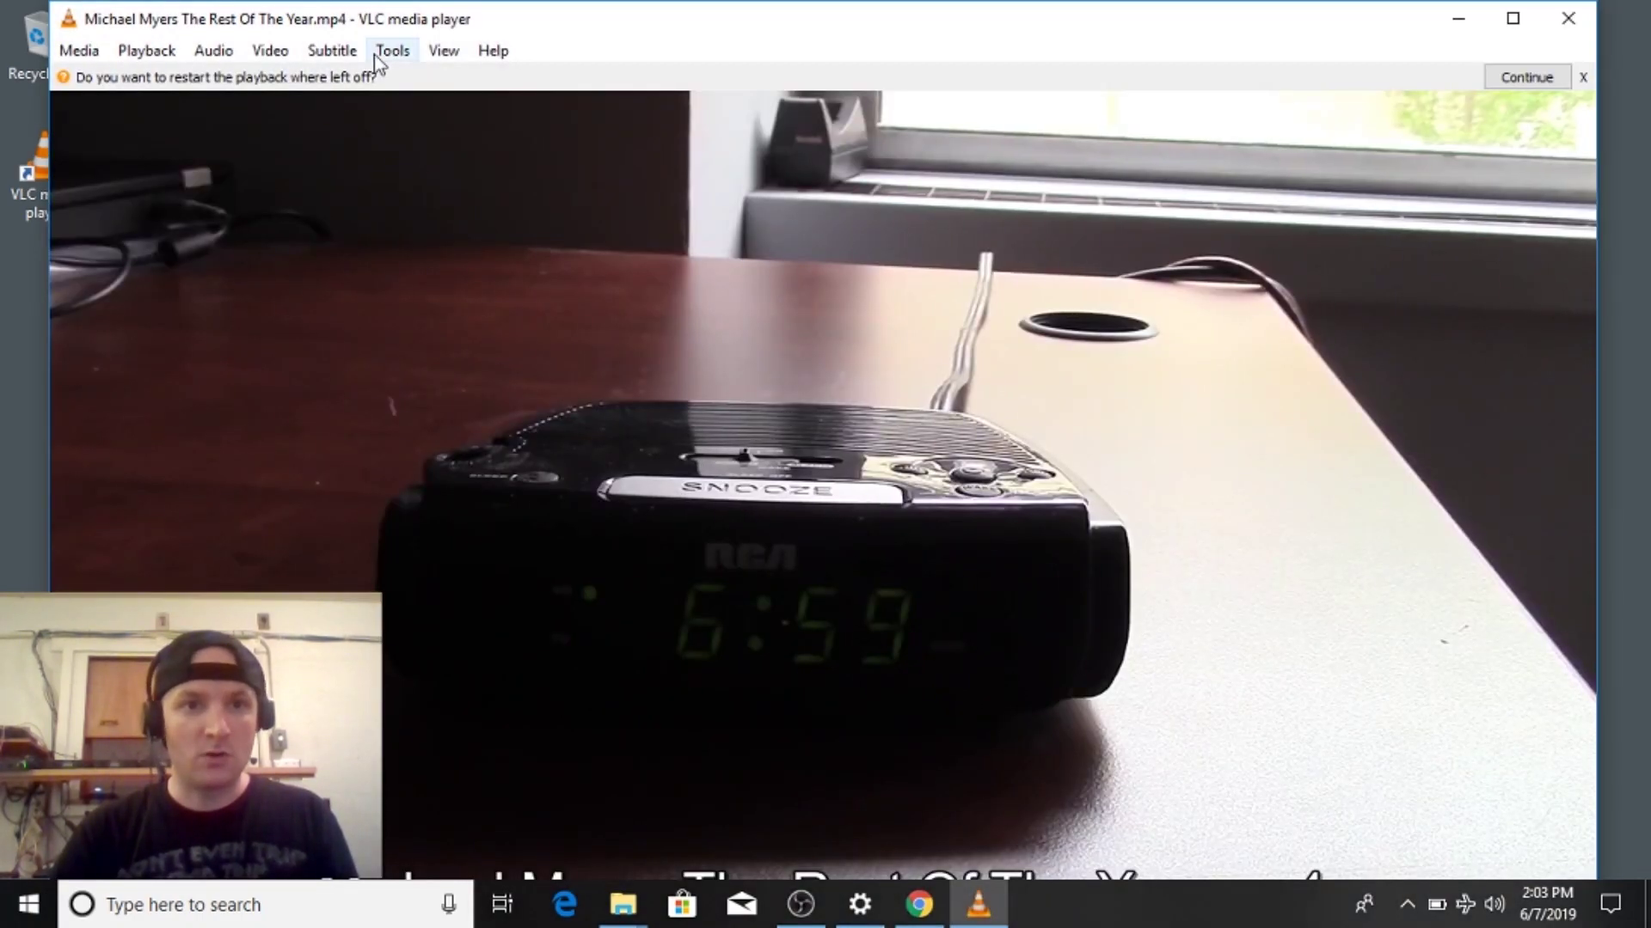
Open the Effects and Filters dialog again and show the color options of the video effects.
click(391, 52)
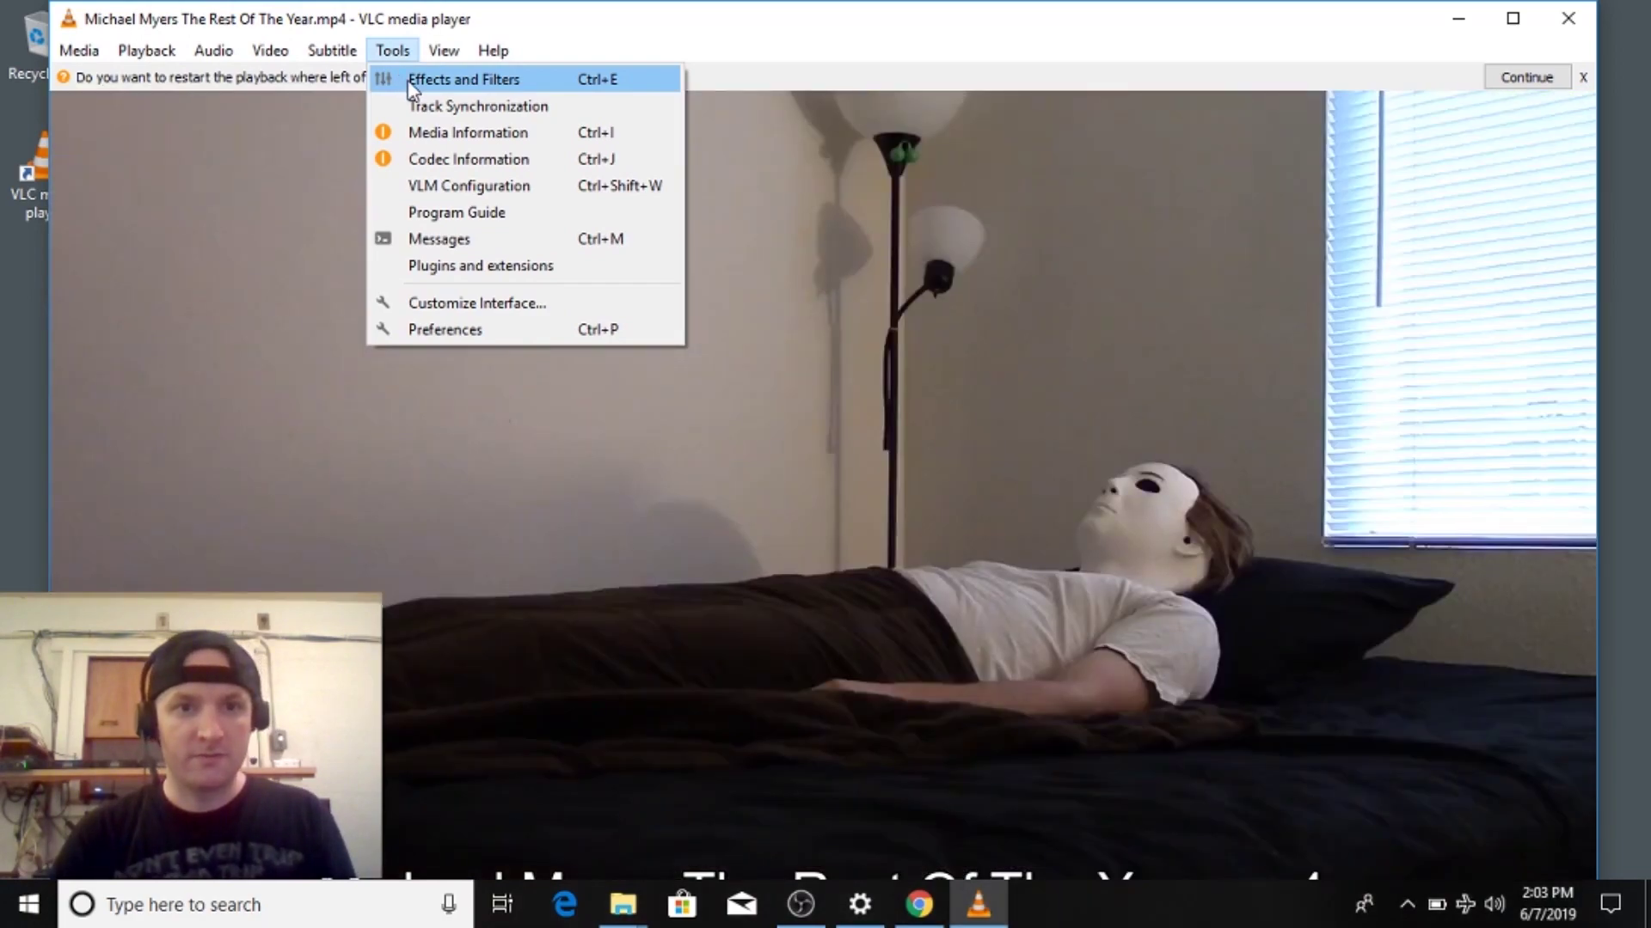
click(406, 80)
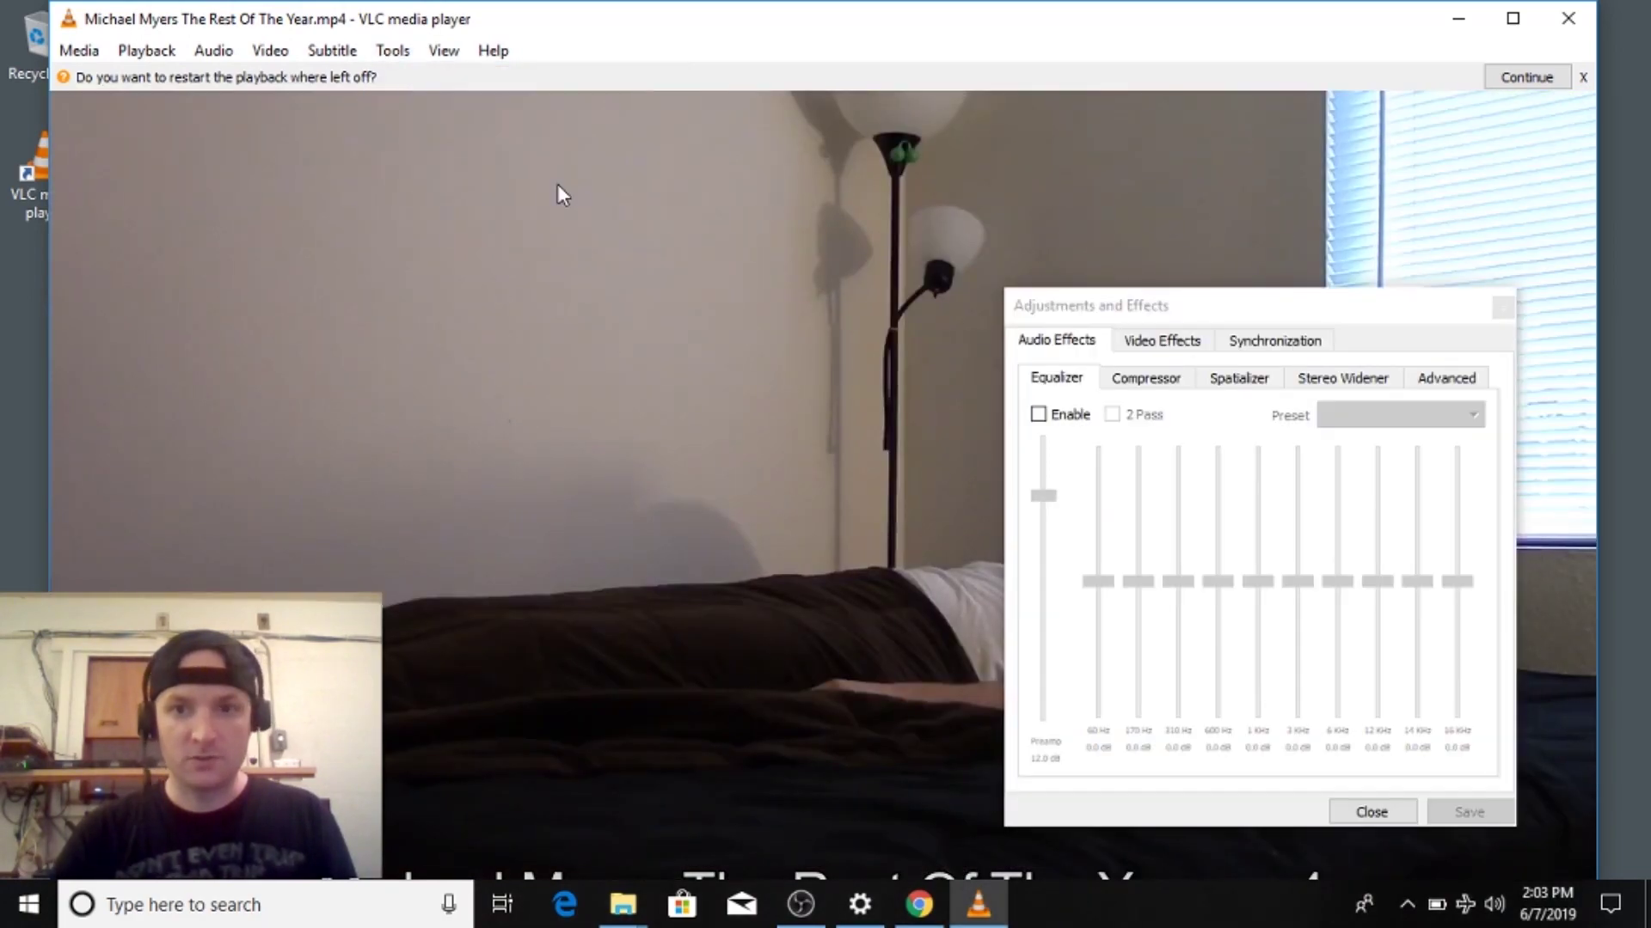
click(1187, 342)
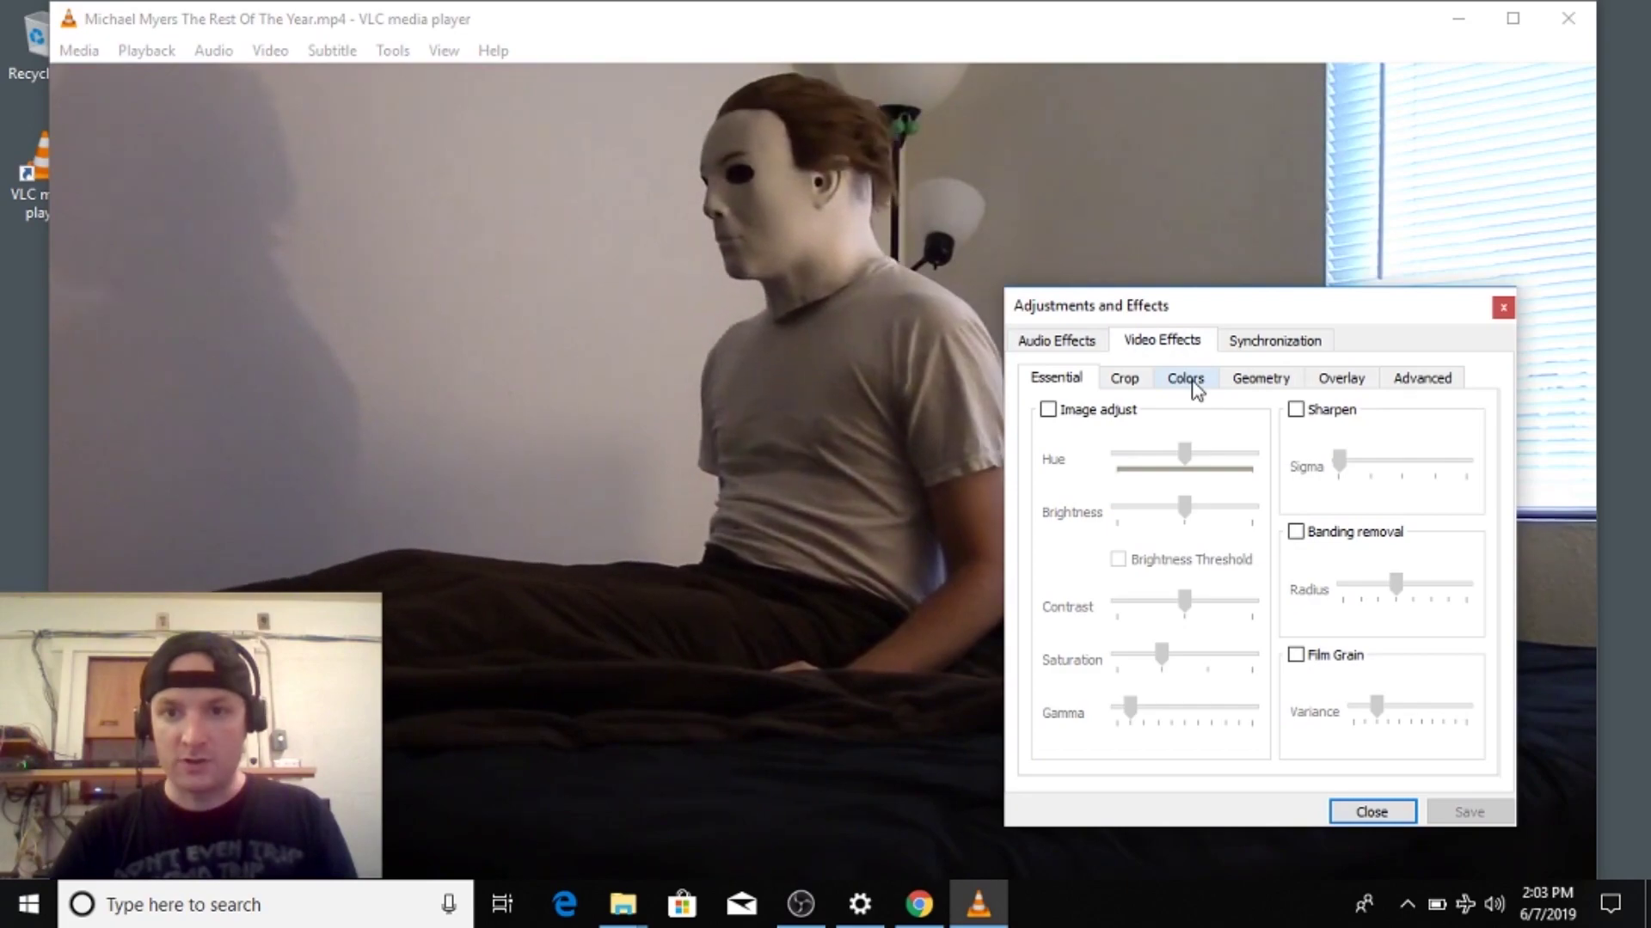
click(1195, 387)
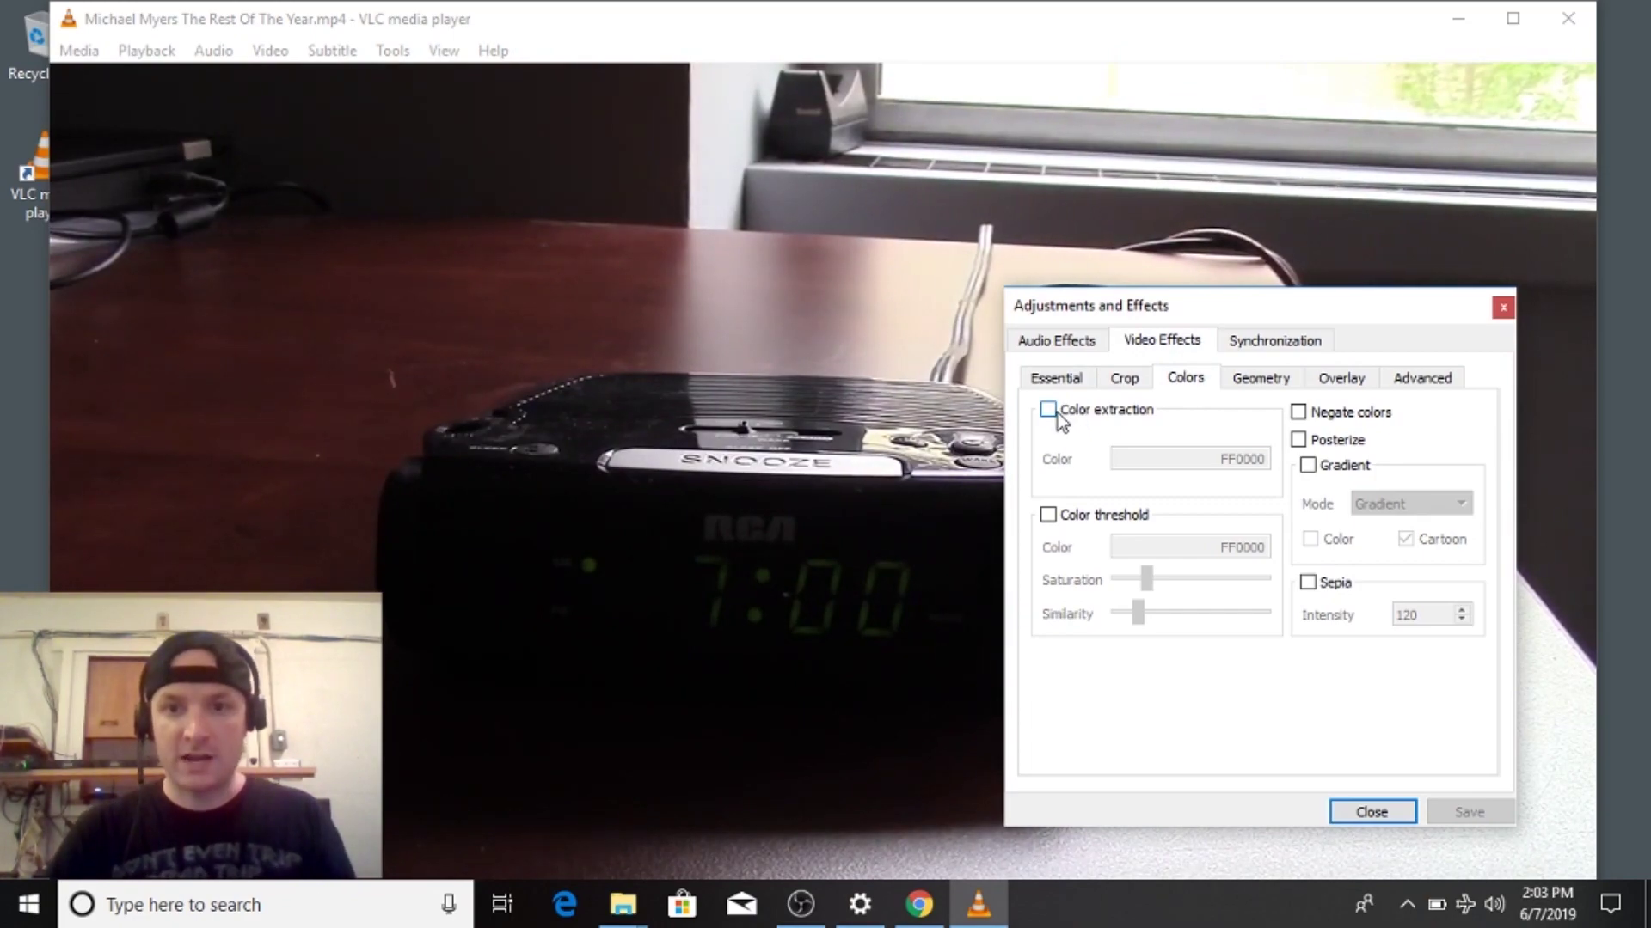
Enable Color extraction and Color threshold for the video and move the effects dialog aside.
click(1048, 410)
click(1048, 516)
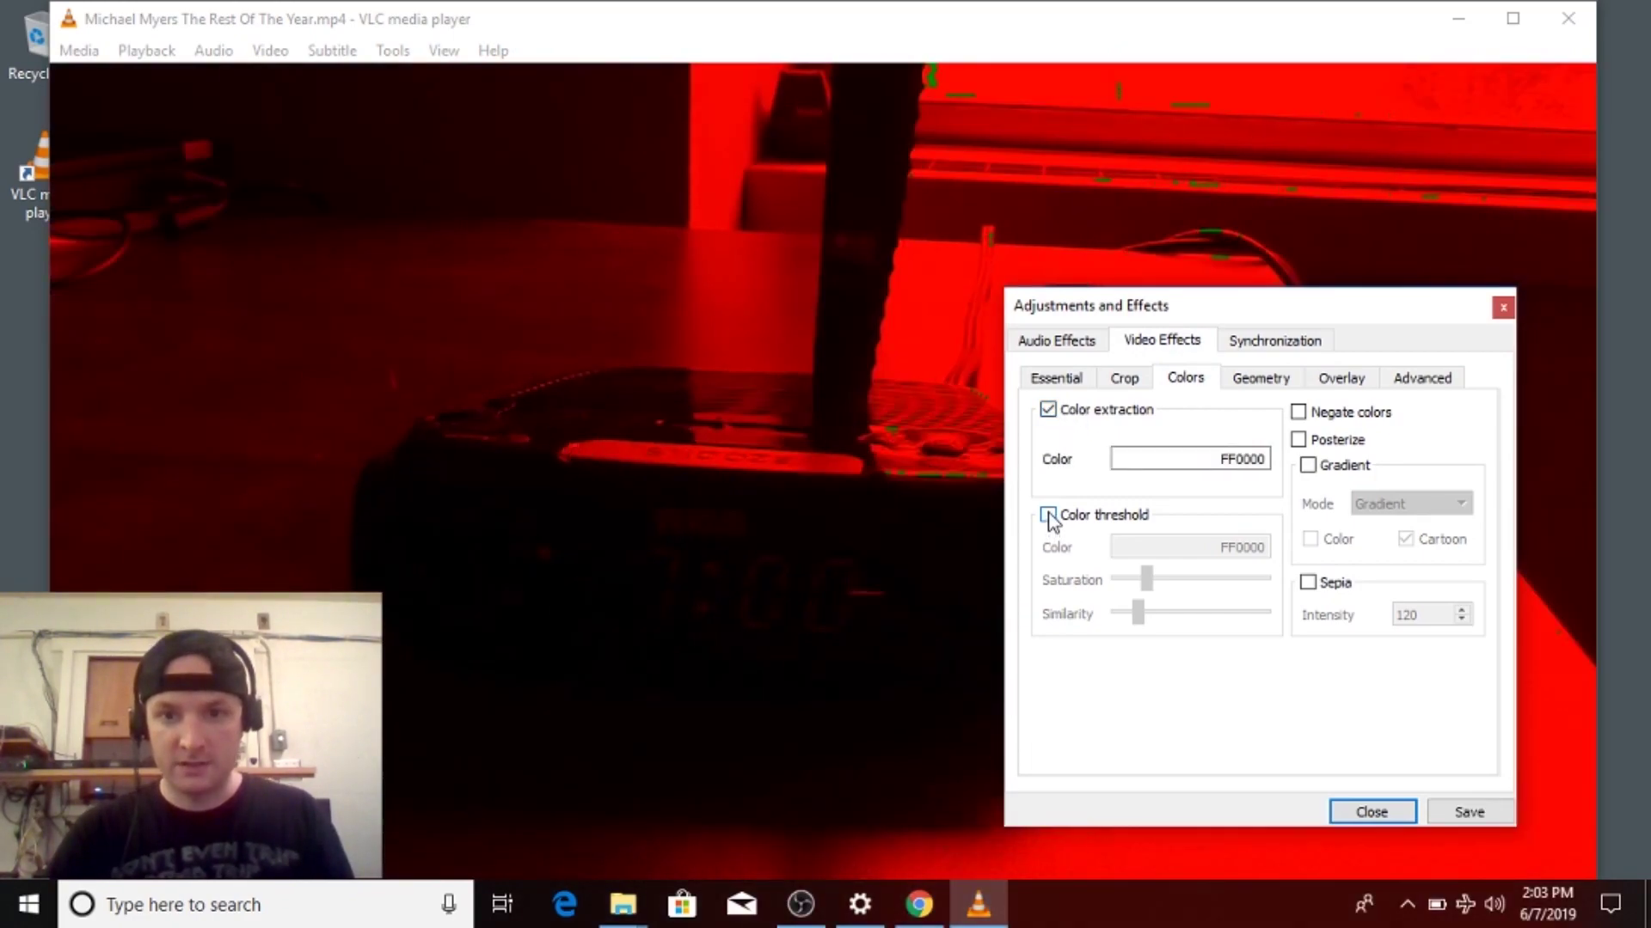
drag(1166, 296, 1260, 272)
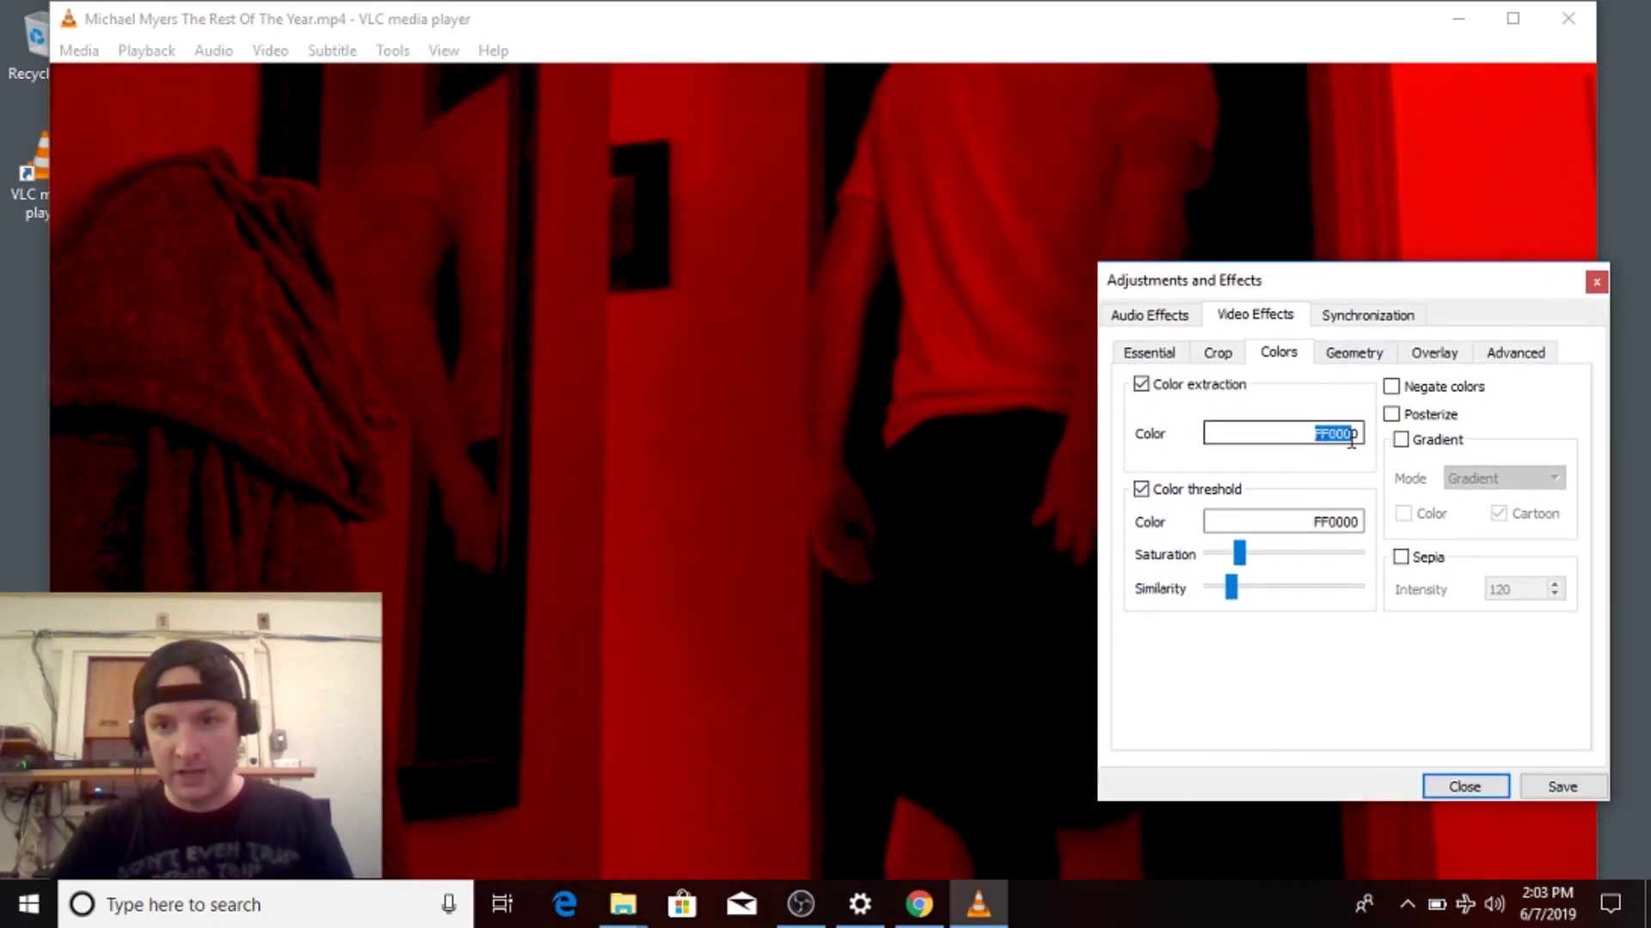
Reposition the effects dialog and set the Color threshold saturation to its maximum and similarity to its minimum.
click(1298, 428)
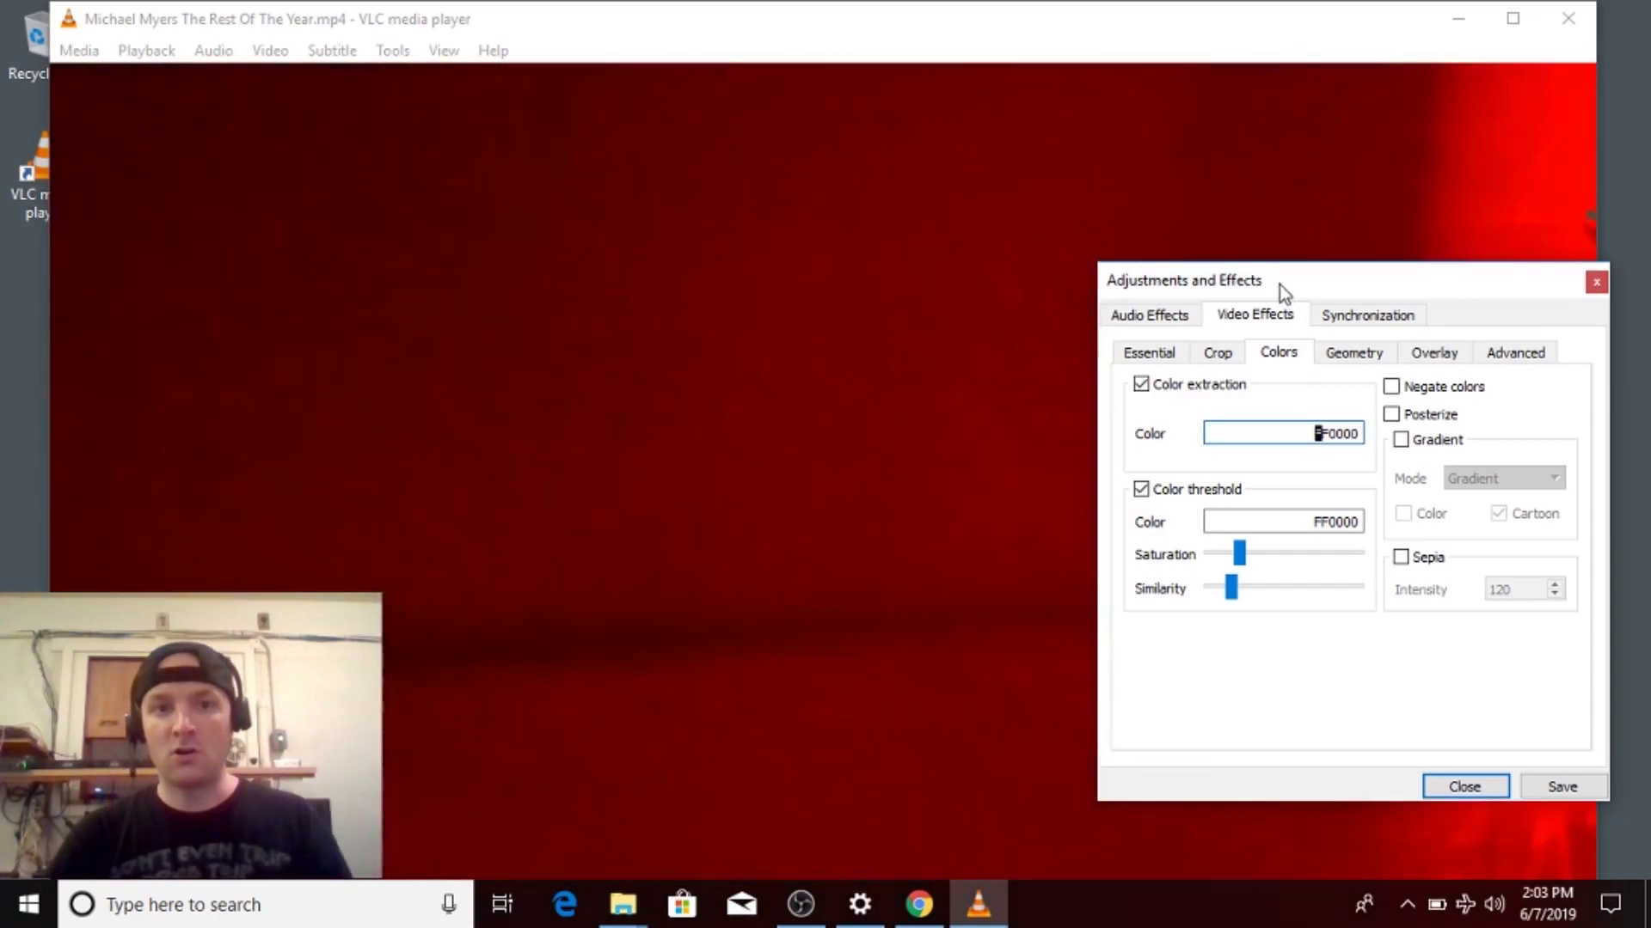
drag(1280, 285, 1338, 214)
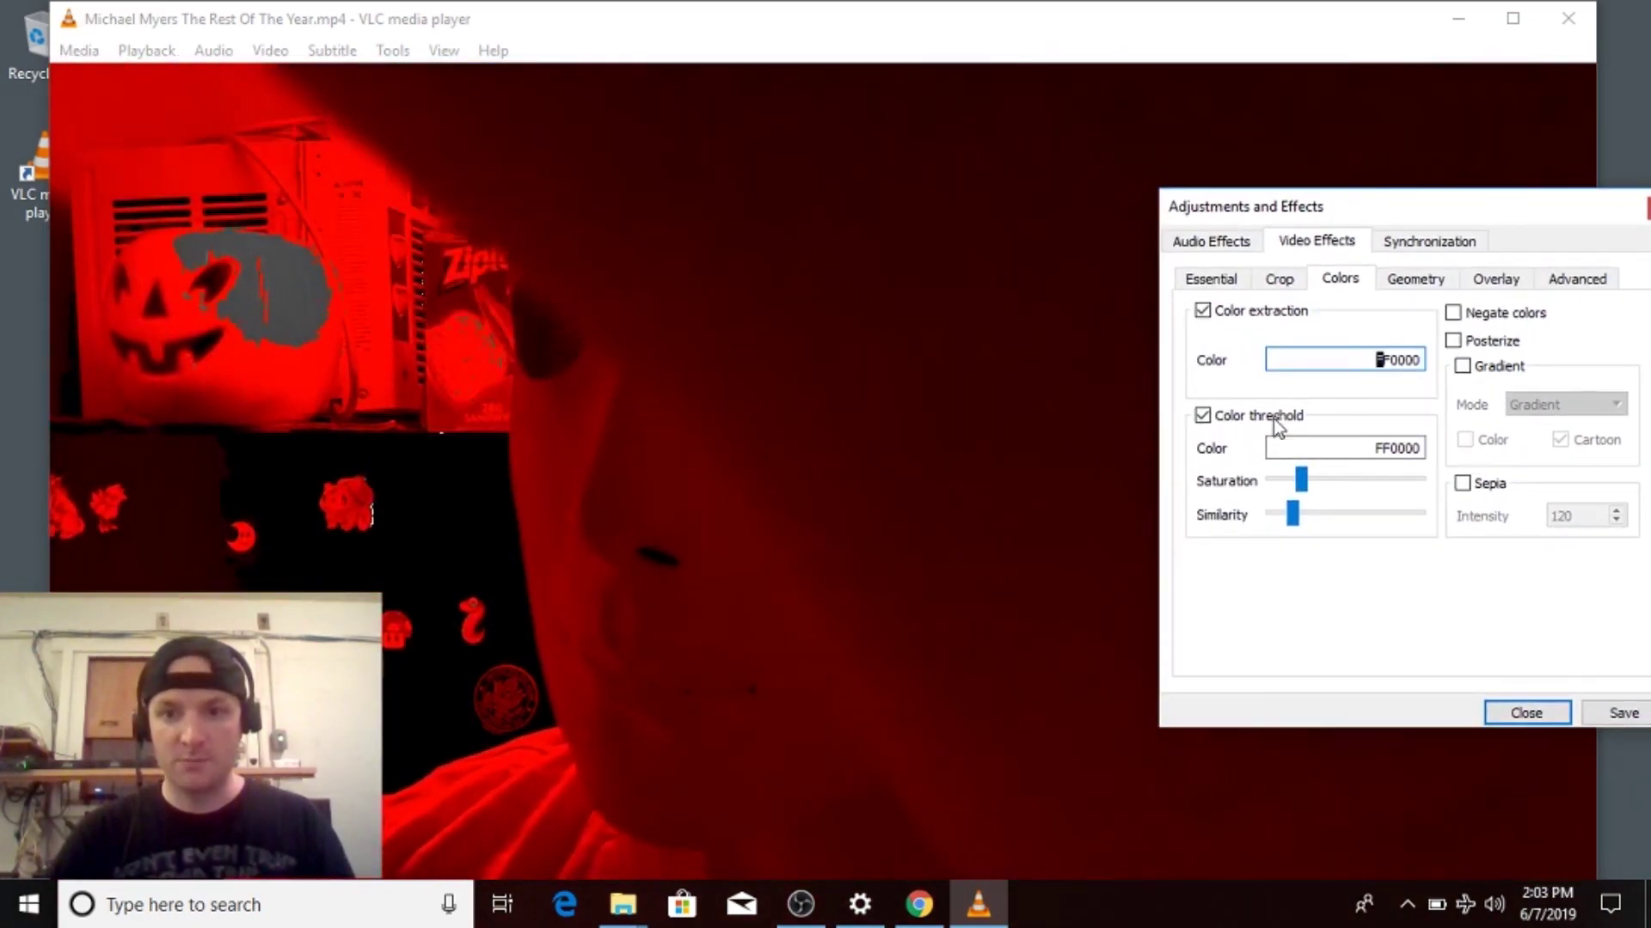
drag(1297, 479, 1424, 485)
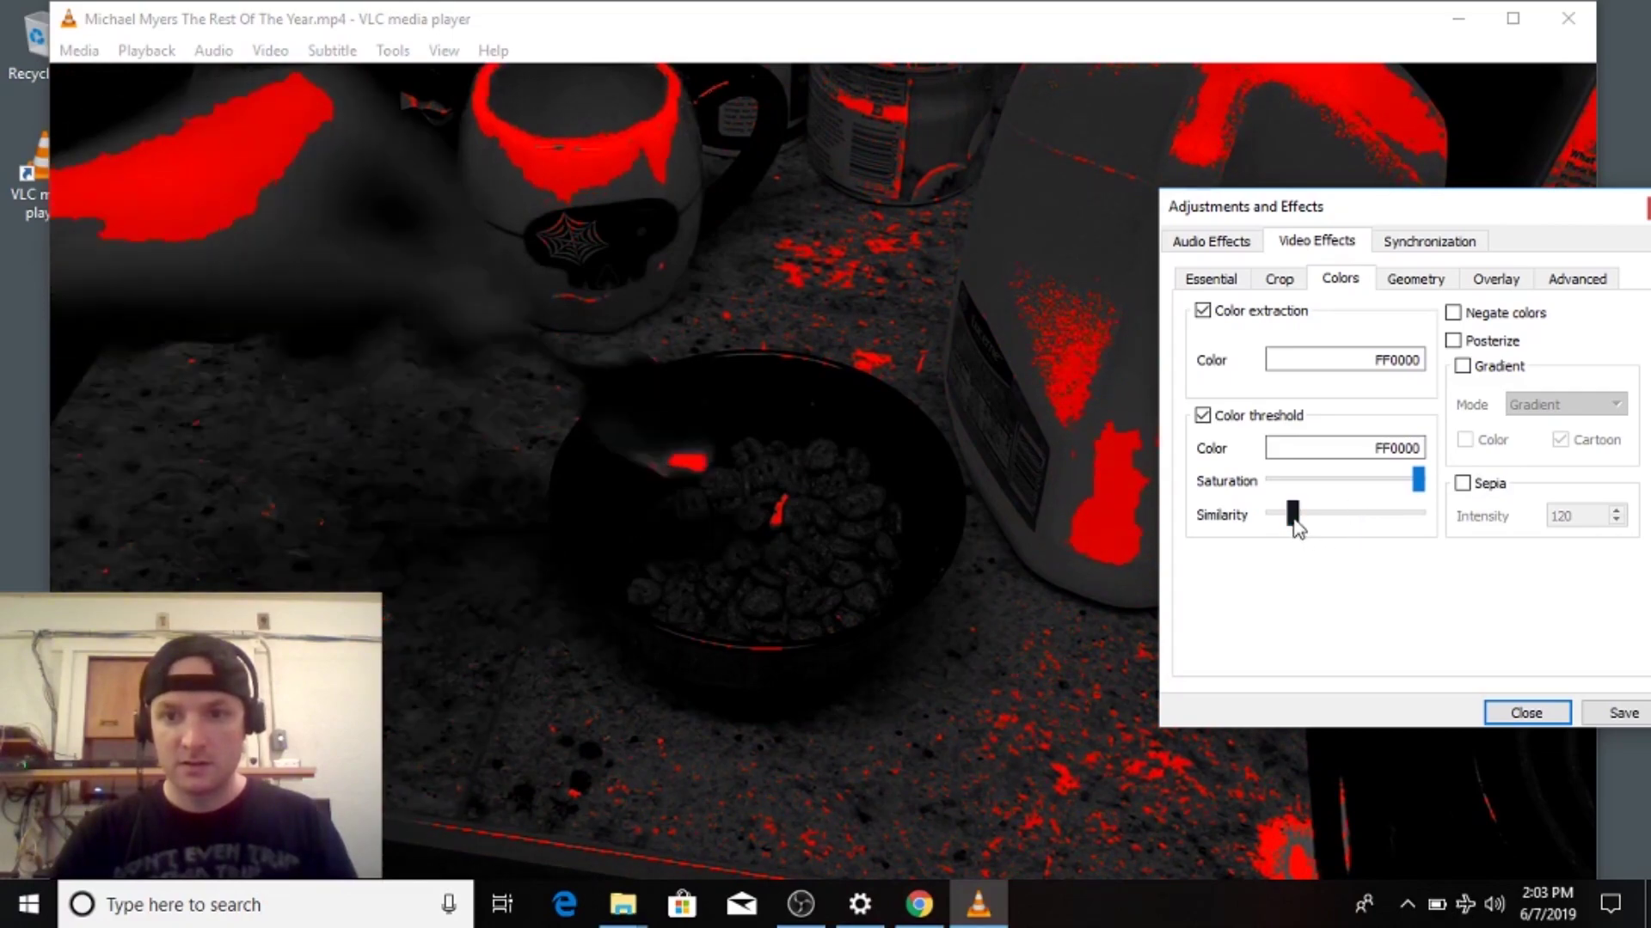
drag(1292, 514, 1200, 528)
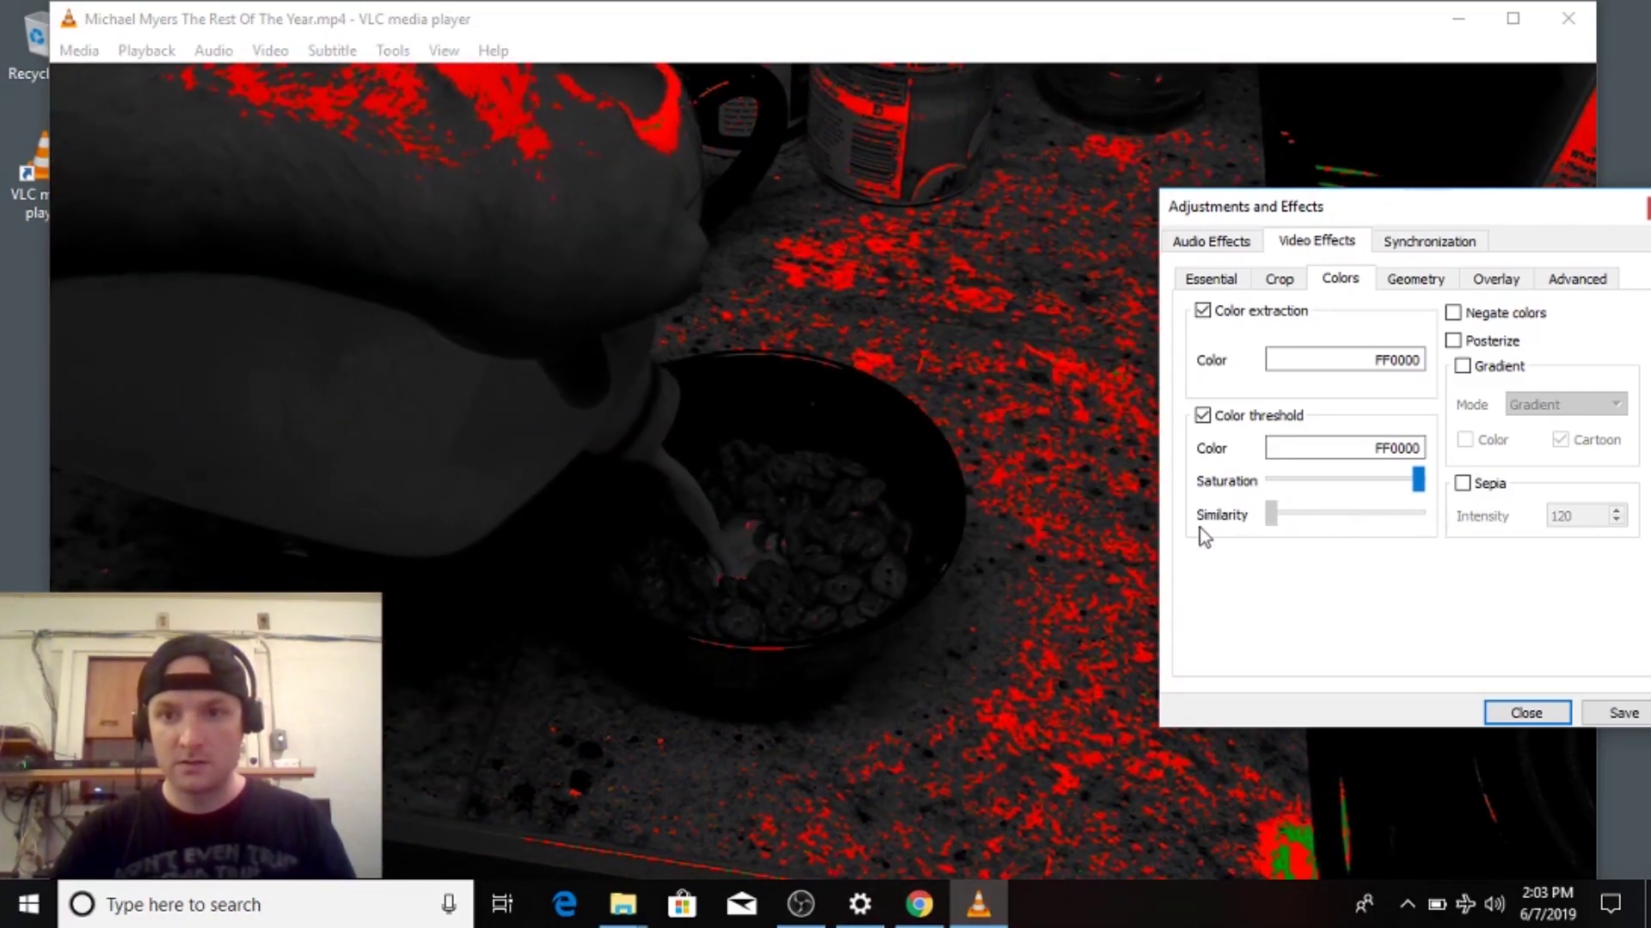
Toggle Color extraction and Color threshold off and on to compare them, raising the threshold saturation to its maximum again.
click(1214, 415)
click(1224, 313)
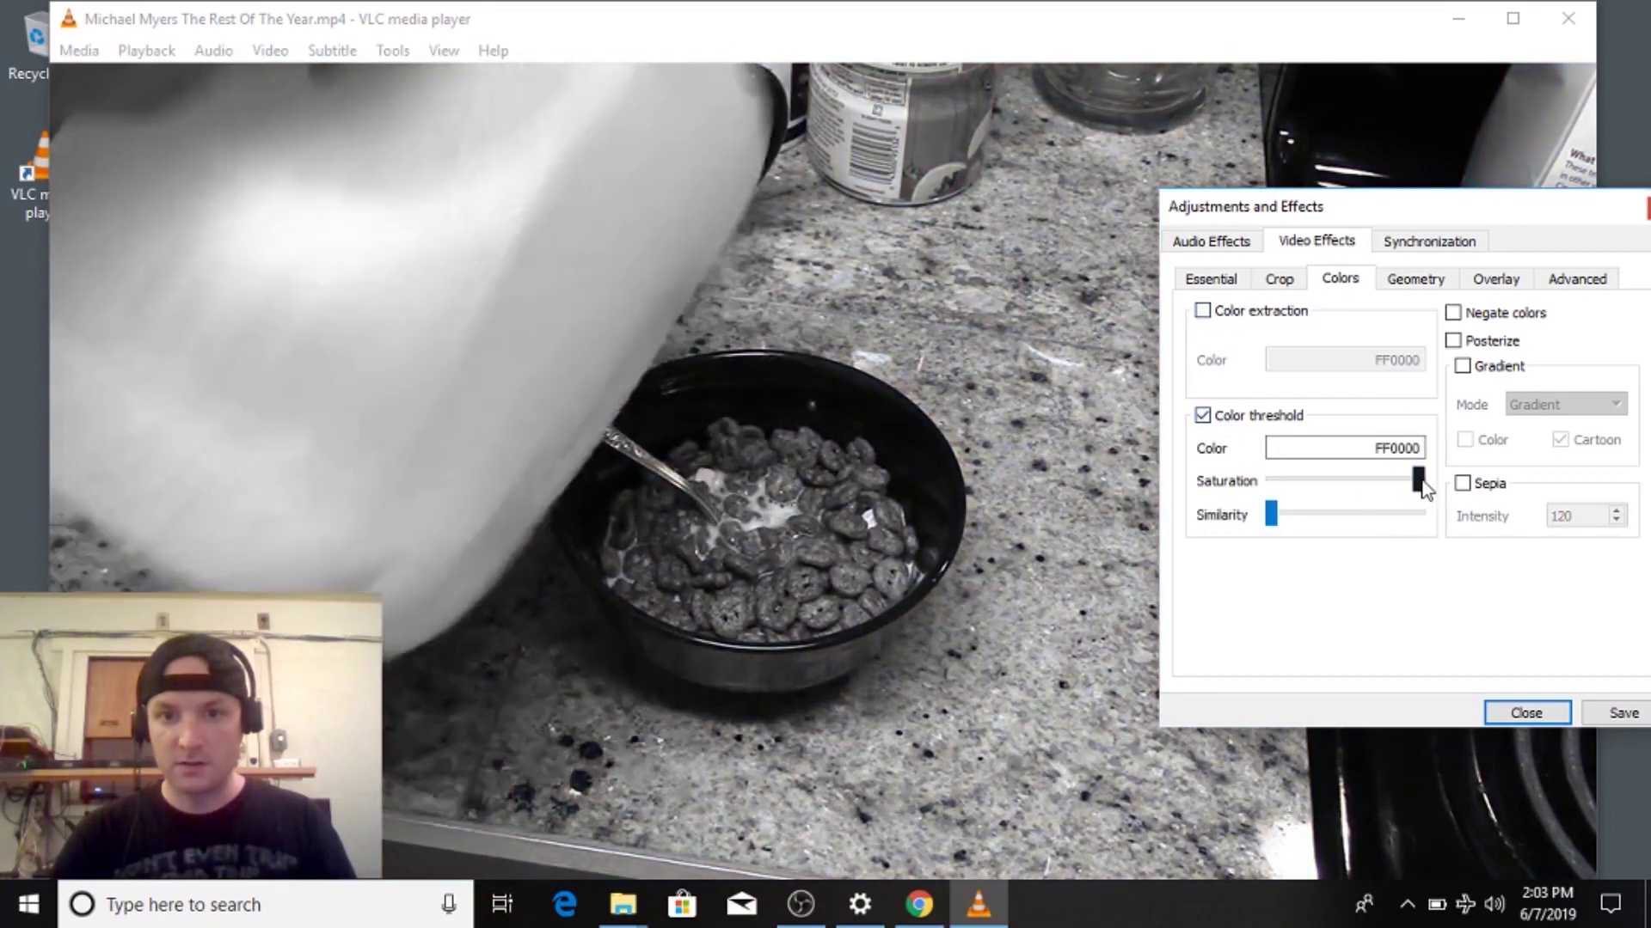
click(1239, 419)
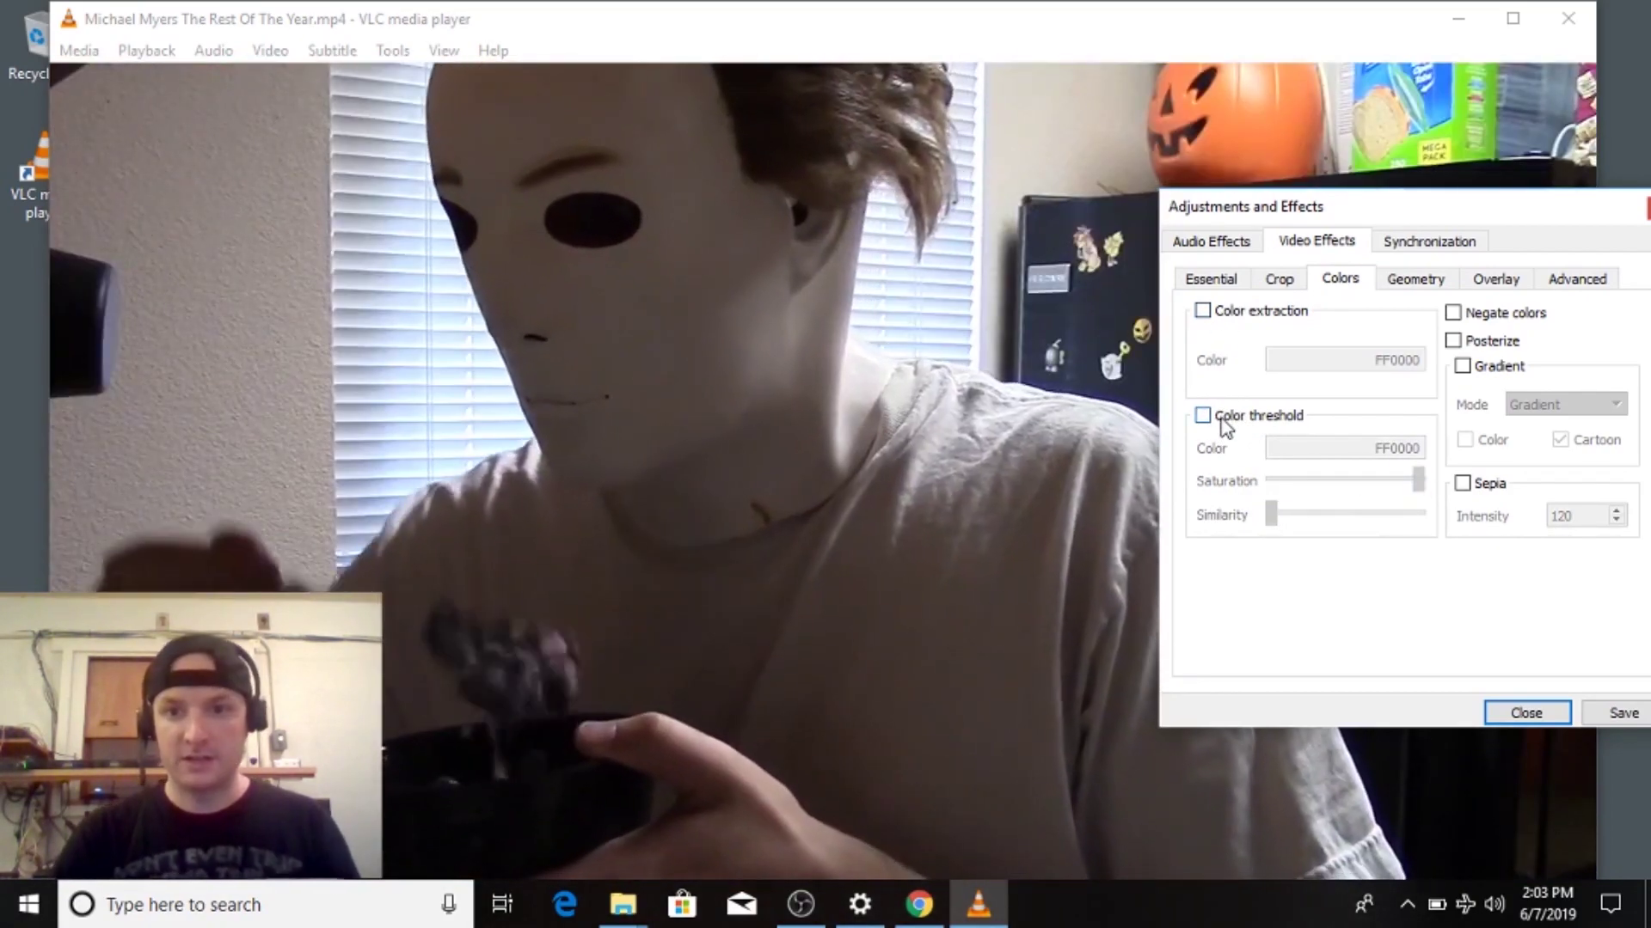
click(1224, 425)
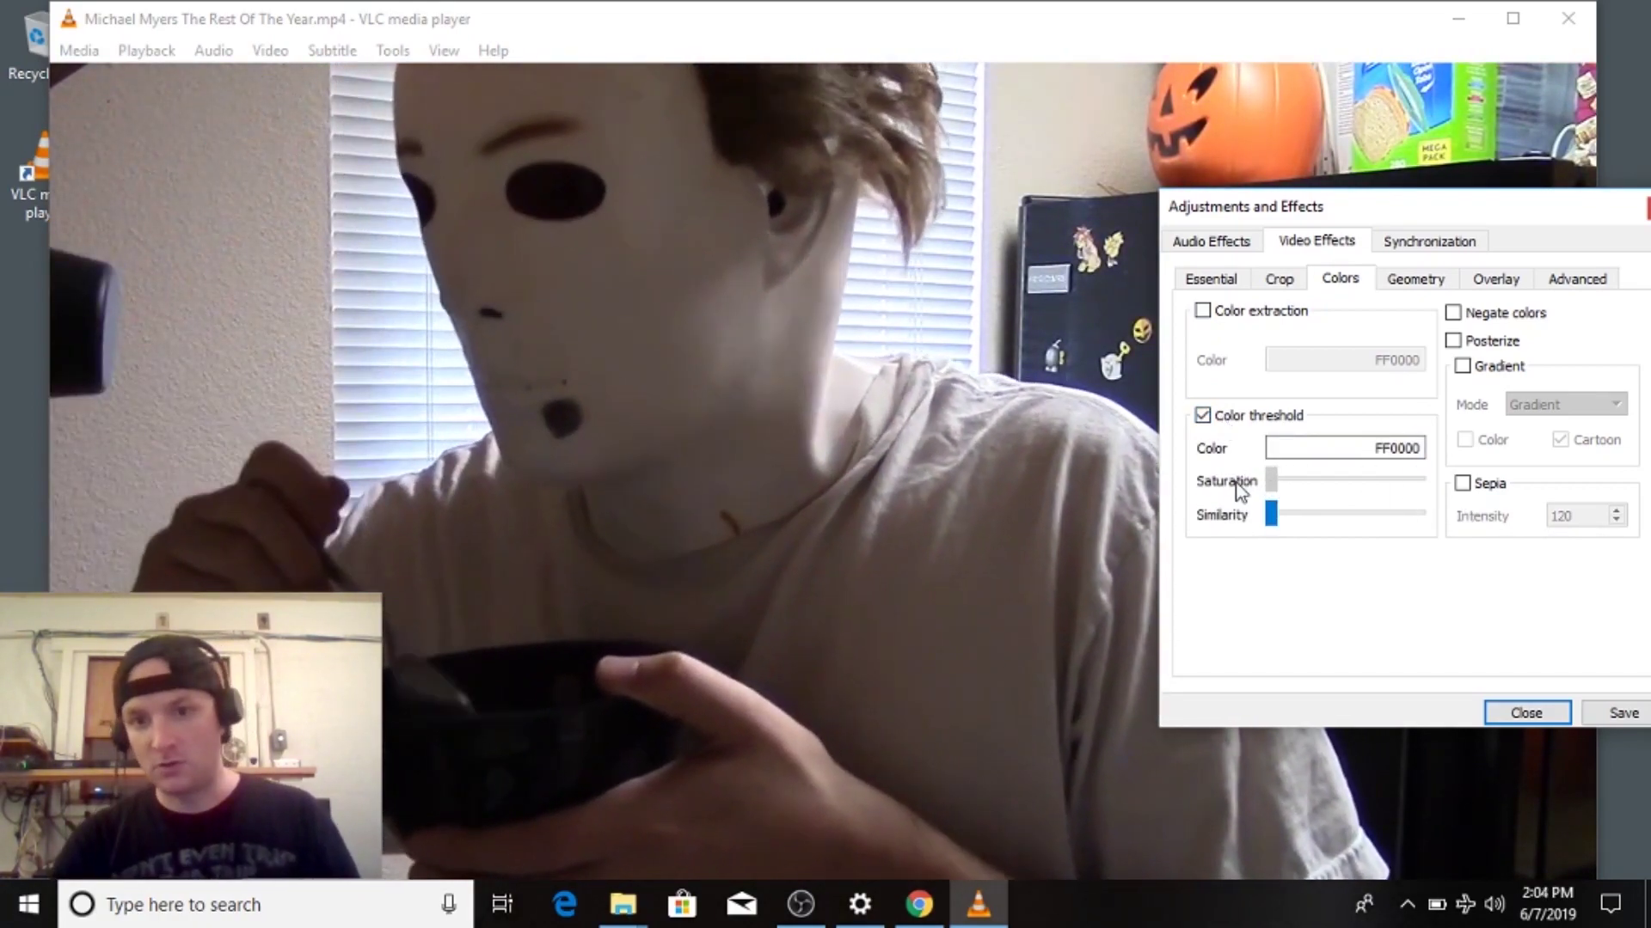
drag(1271, 480, 1551, 503)
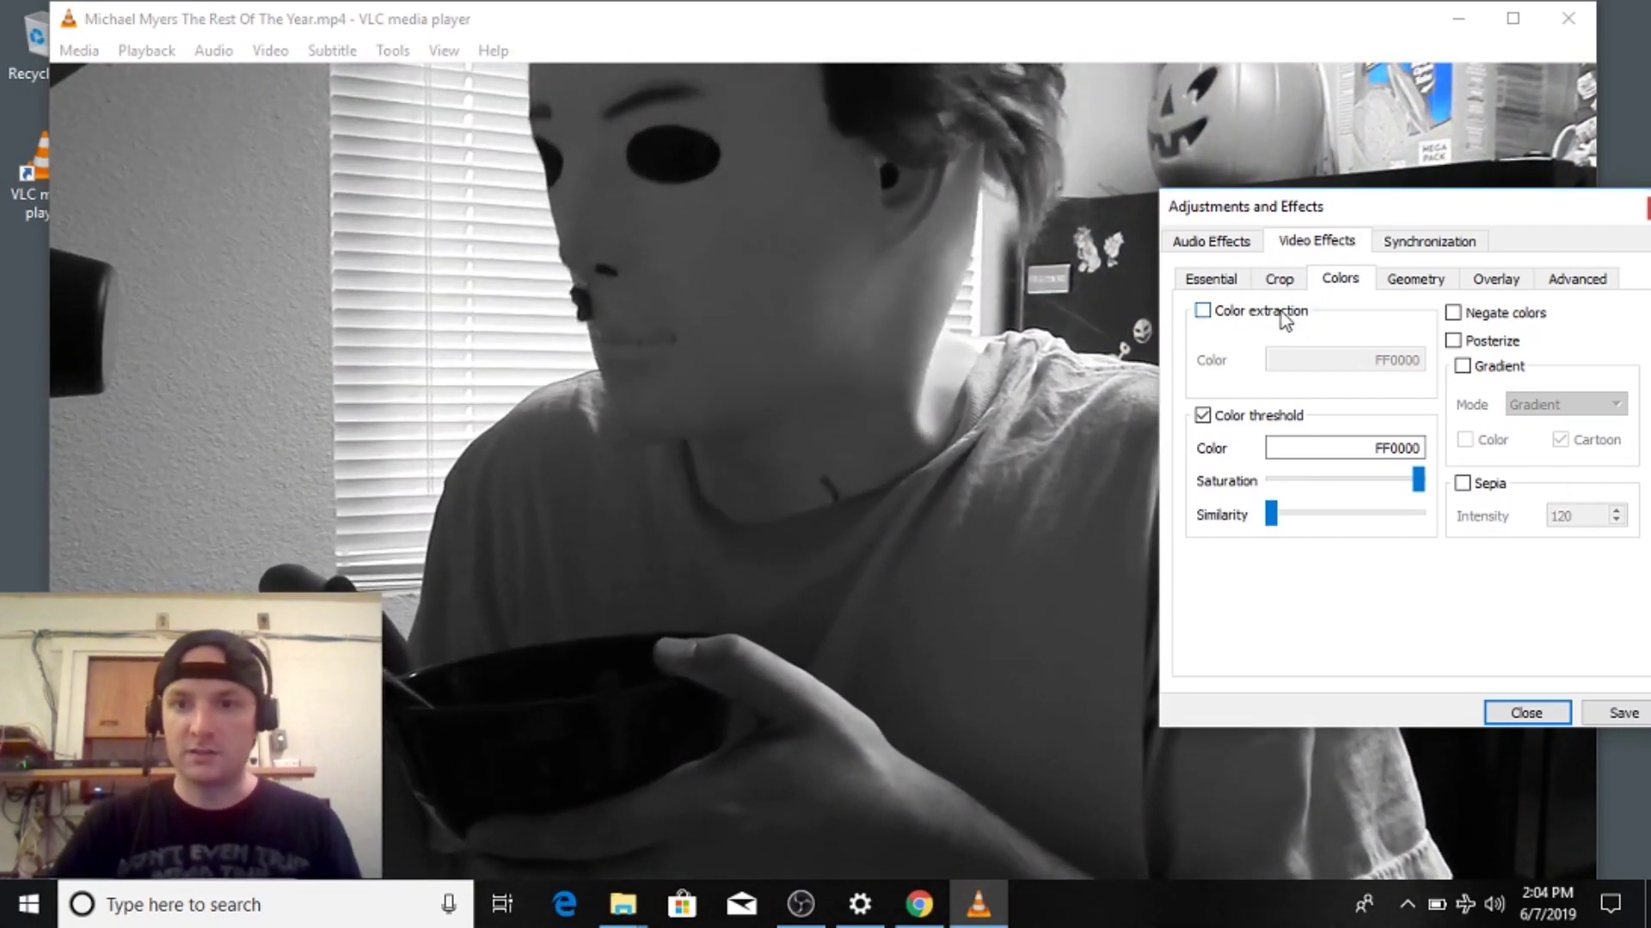
click(1281, 311)
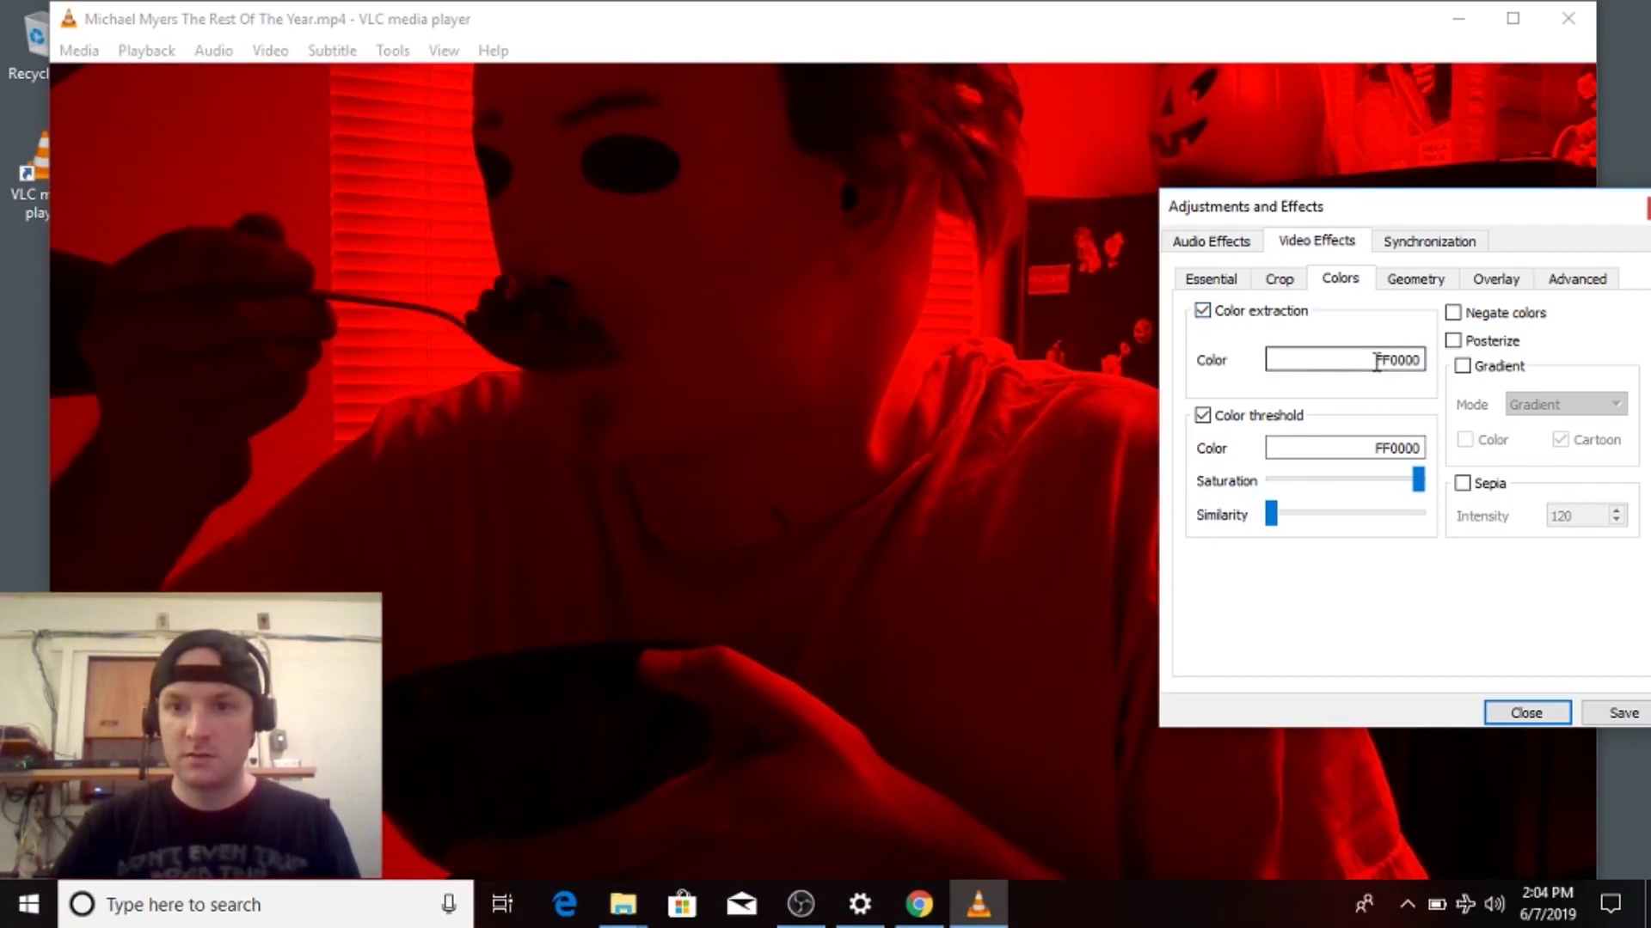
Replace the Color extraction color value with 255### and move the effects dialog fully into view.
drag(1374, 363, 1450, 370)
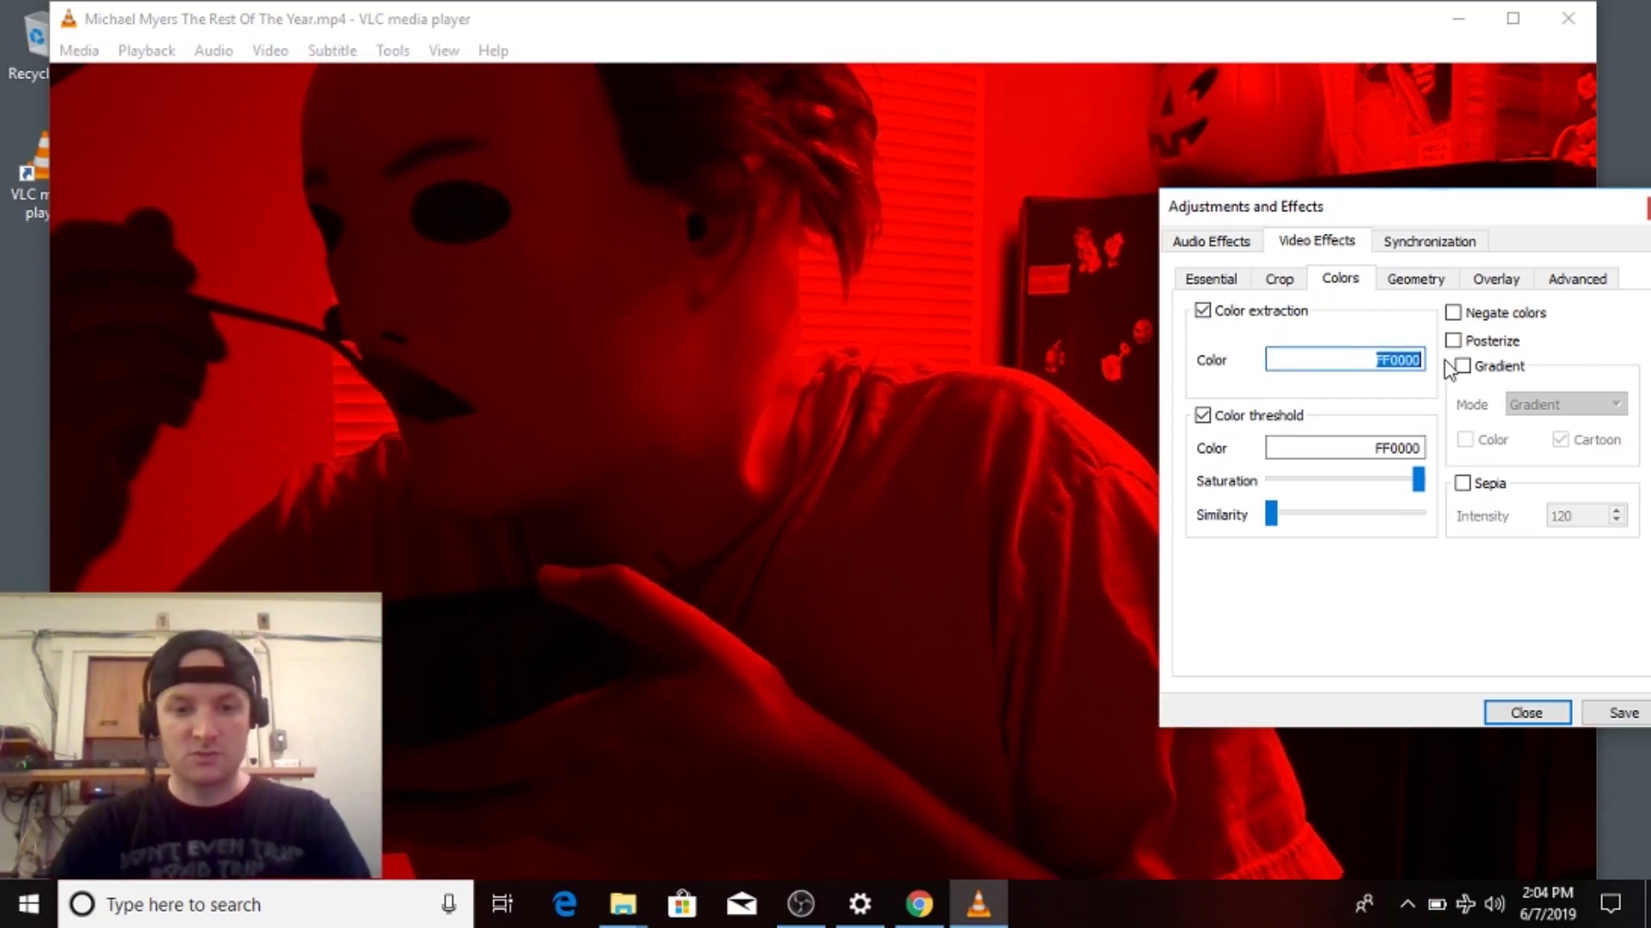
text(255###)
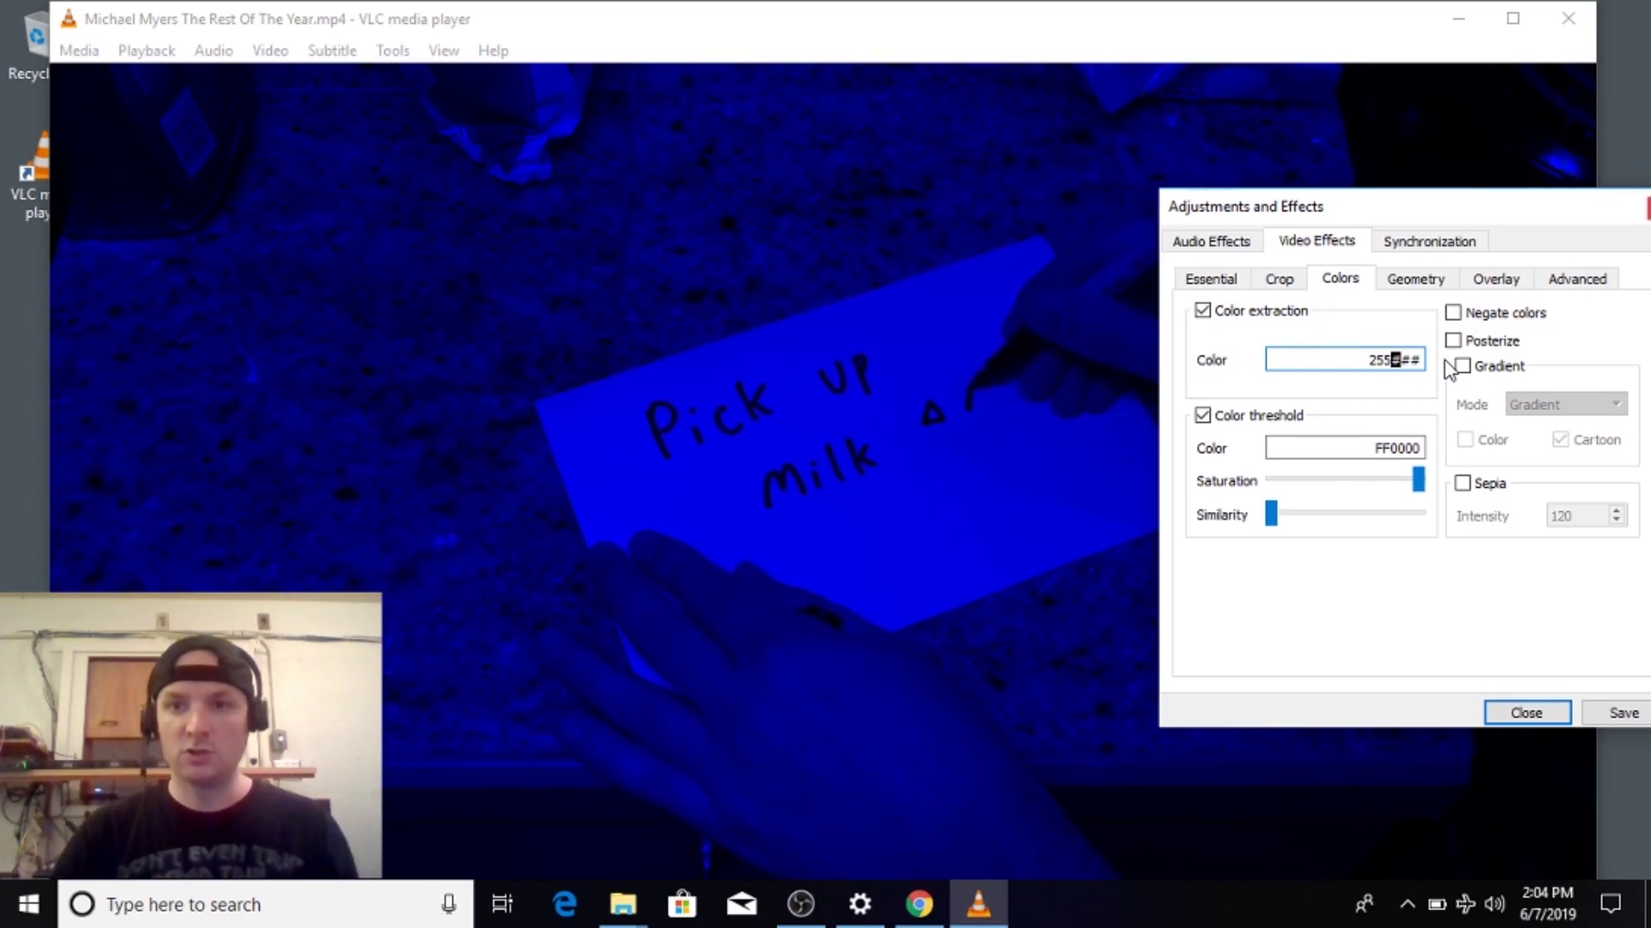
drag(1362, 197, 1281, 167)
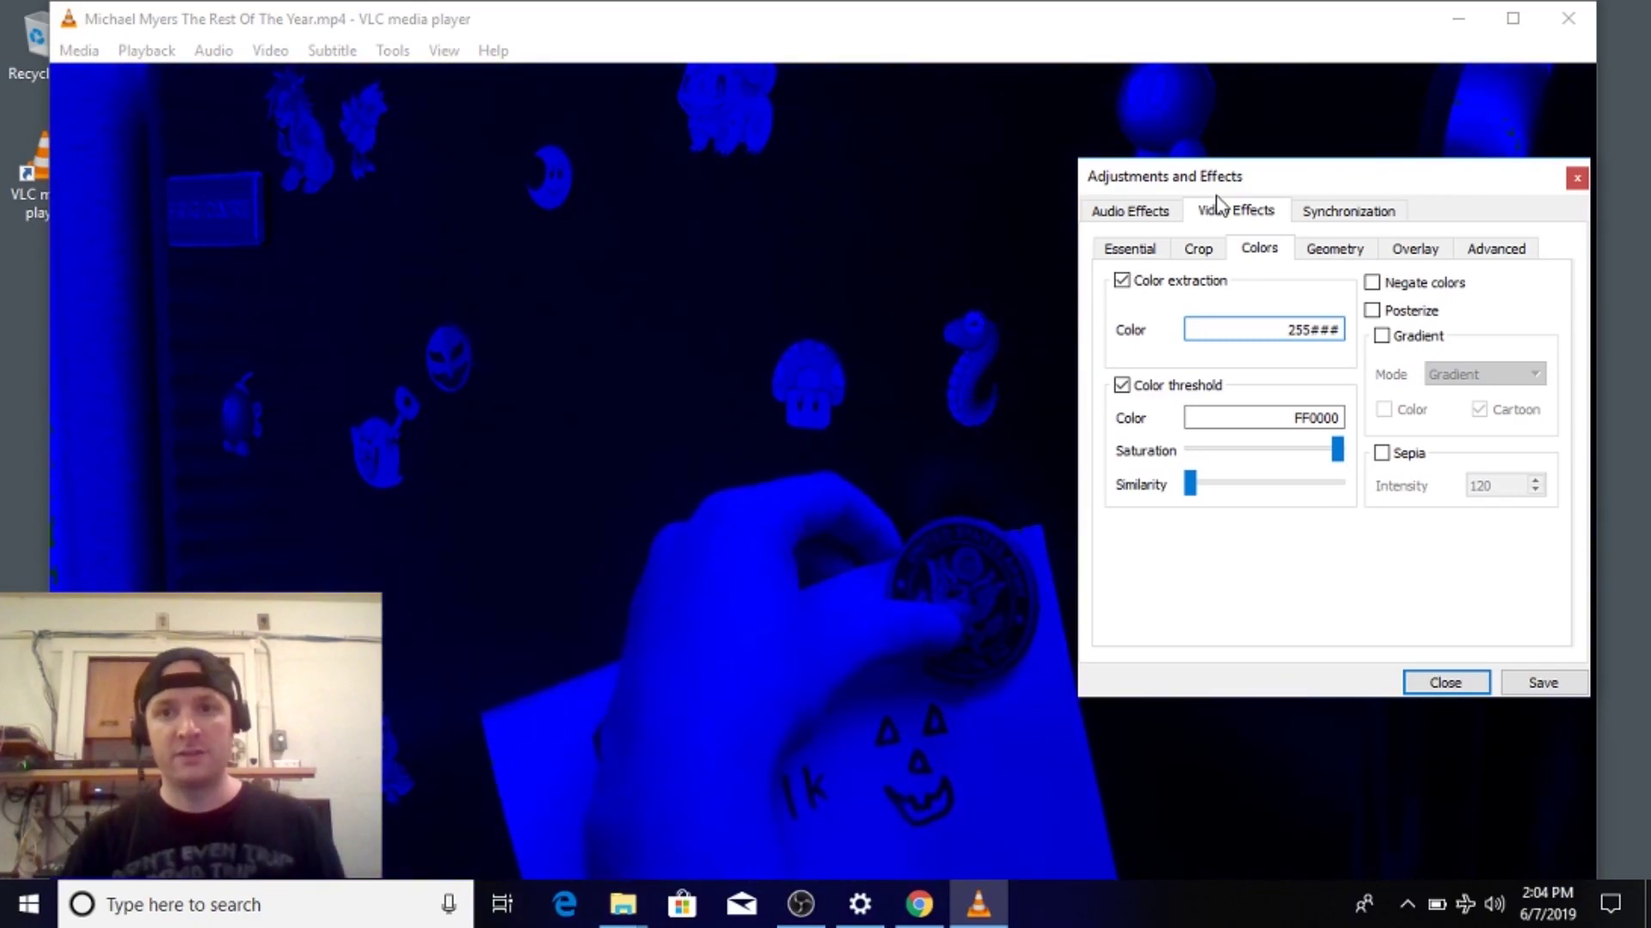
View the audio equalizer settings and return to the Color extraction value in the video color effects.
click(1129, 212)
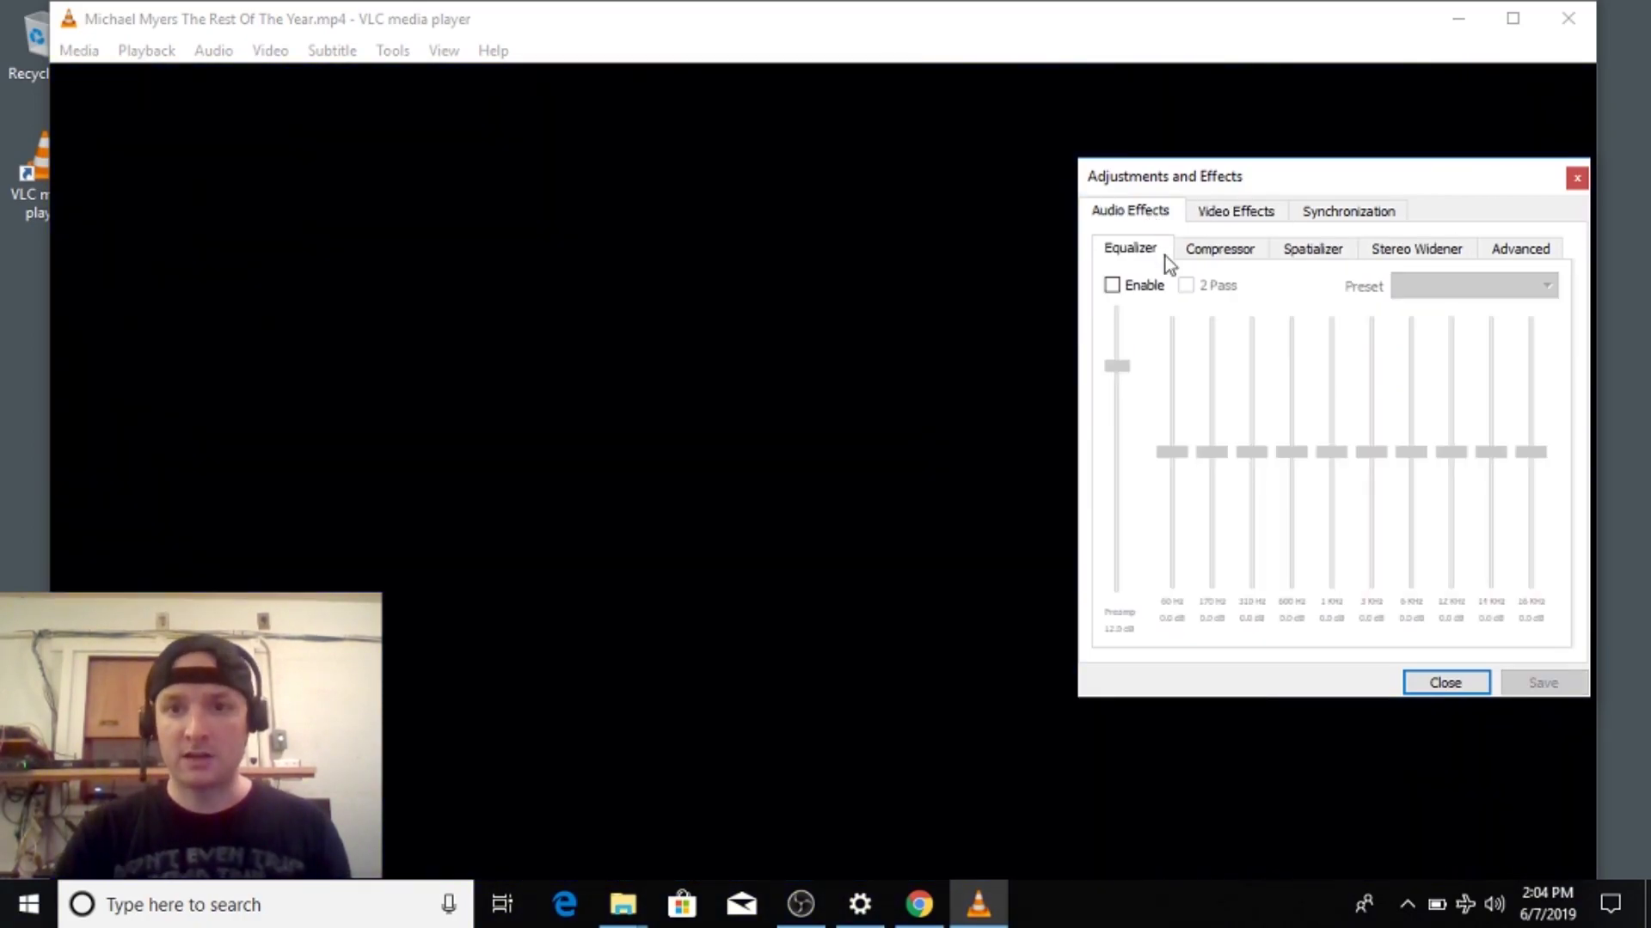
click(1227, 215)
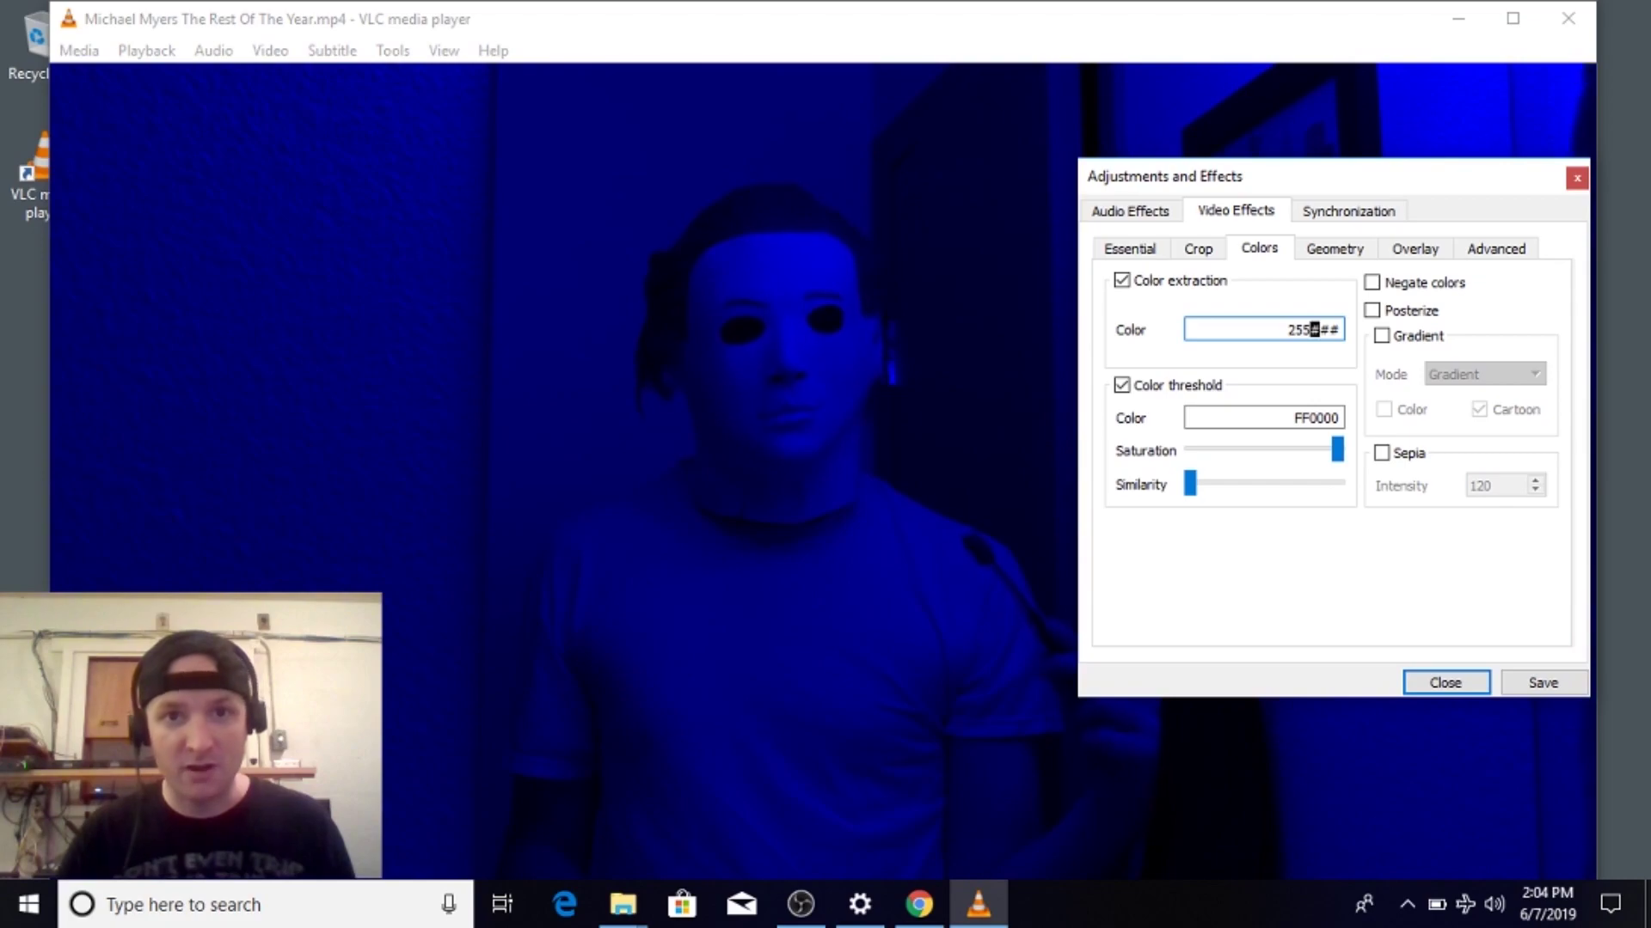
click(1314, 329)
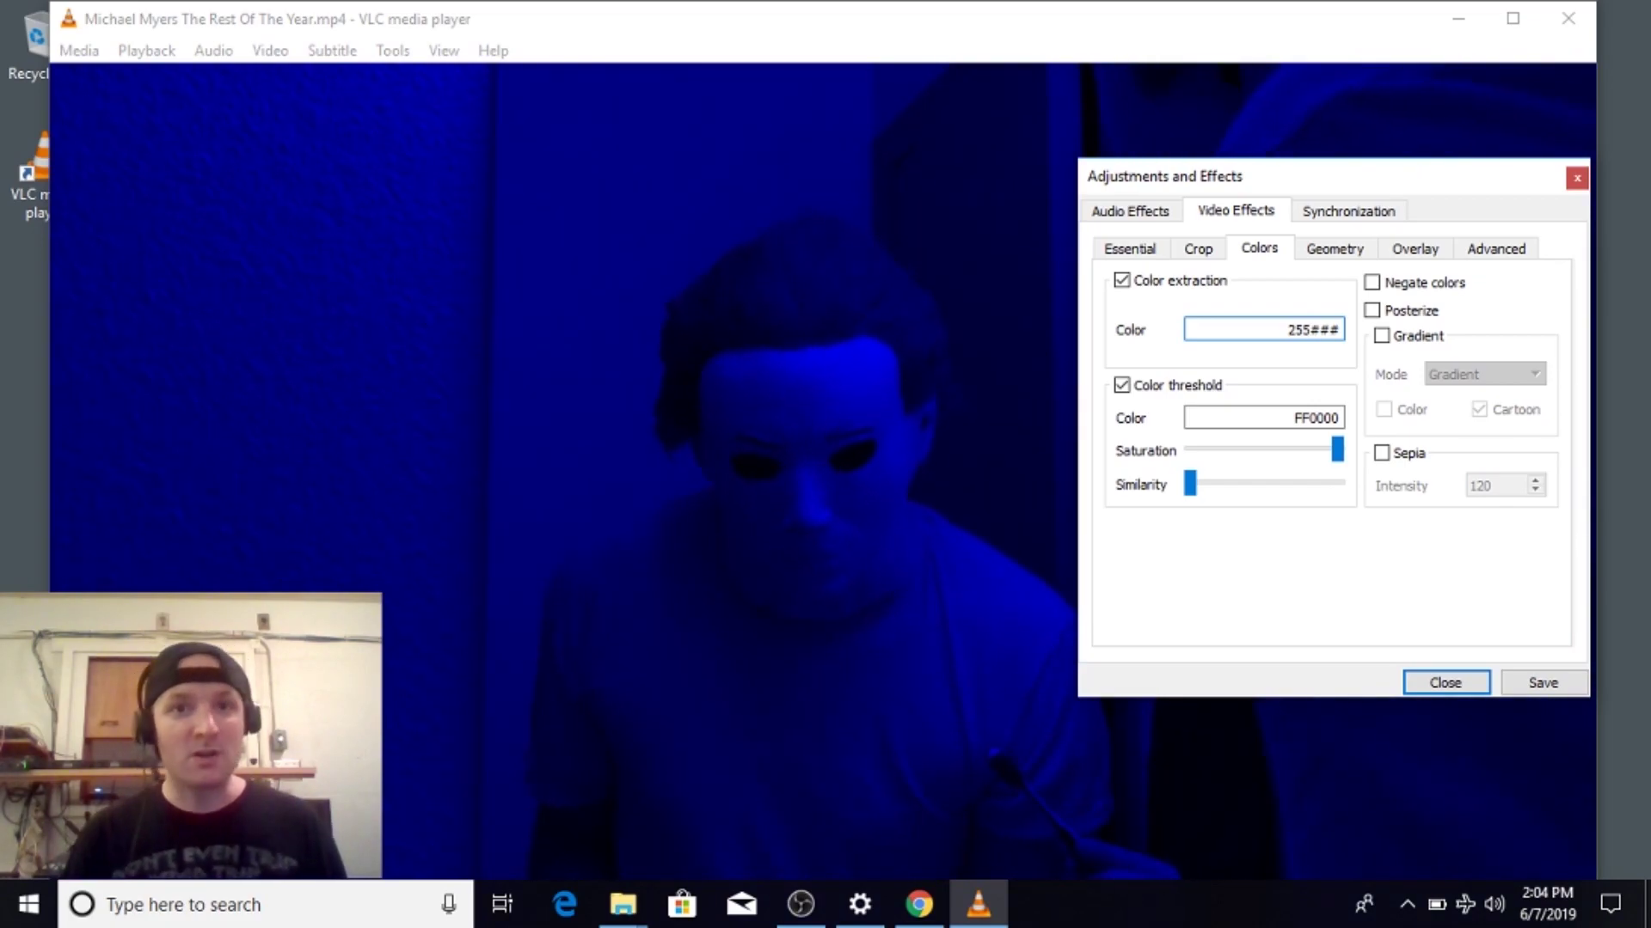